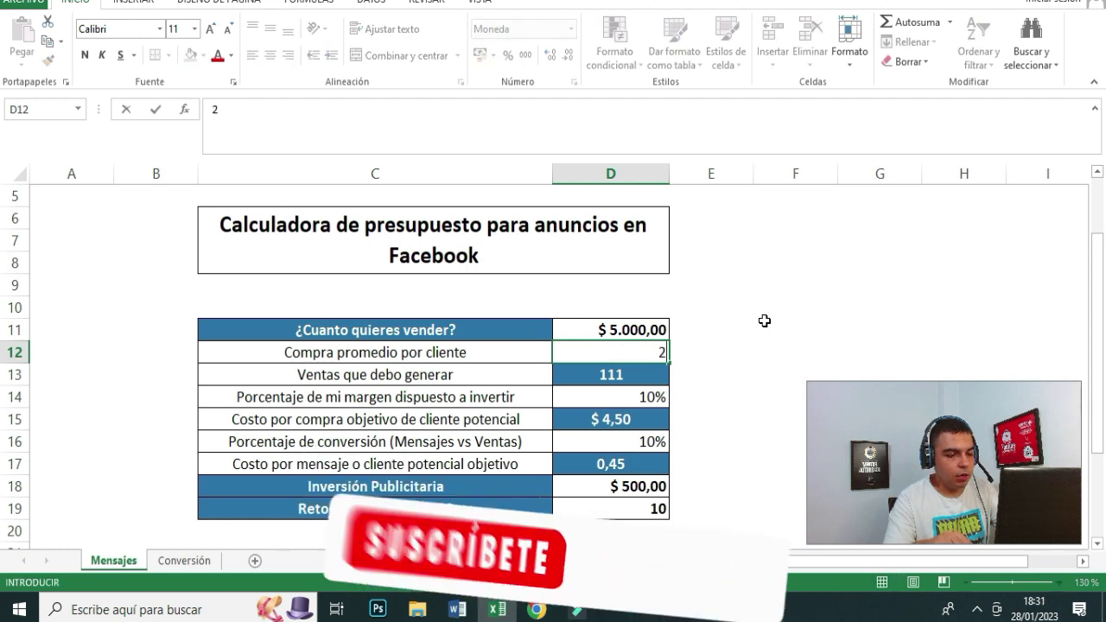
Set the average purchase per client in D12 to 25 and review it alongside the sales target in D11.
{"action": "key", "text": "Tab"}
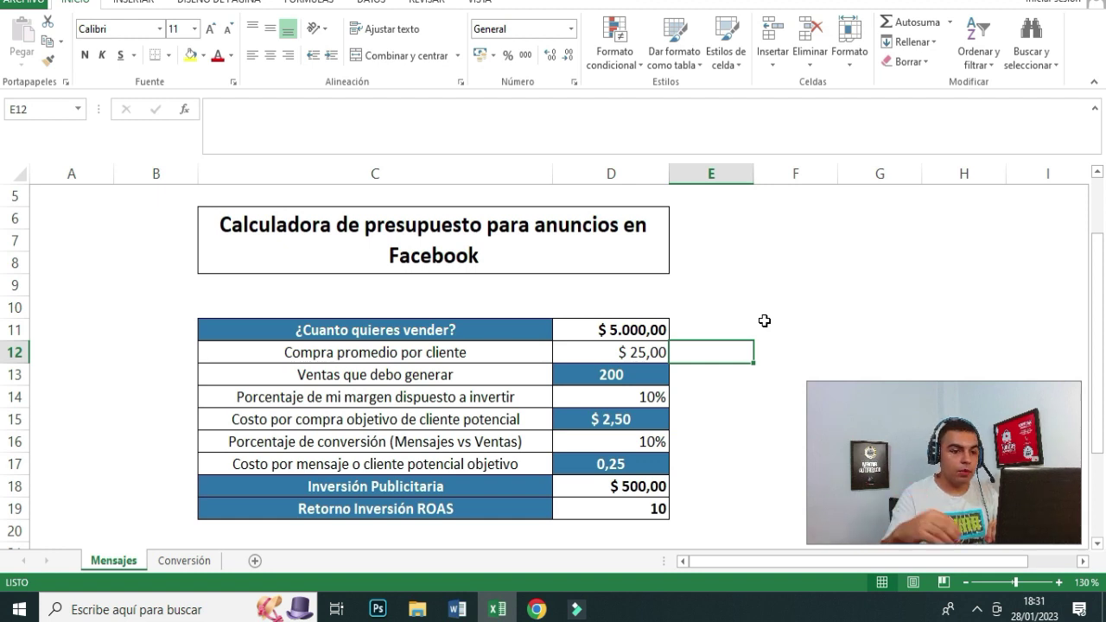
{"action": "key", "text": "Left"}
{"action": "key", "text": "Left"}
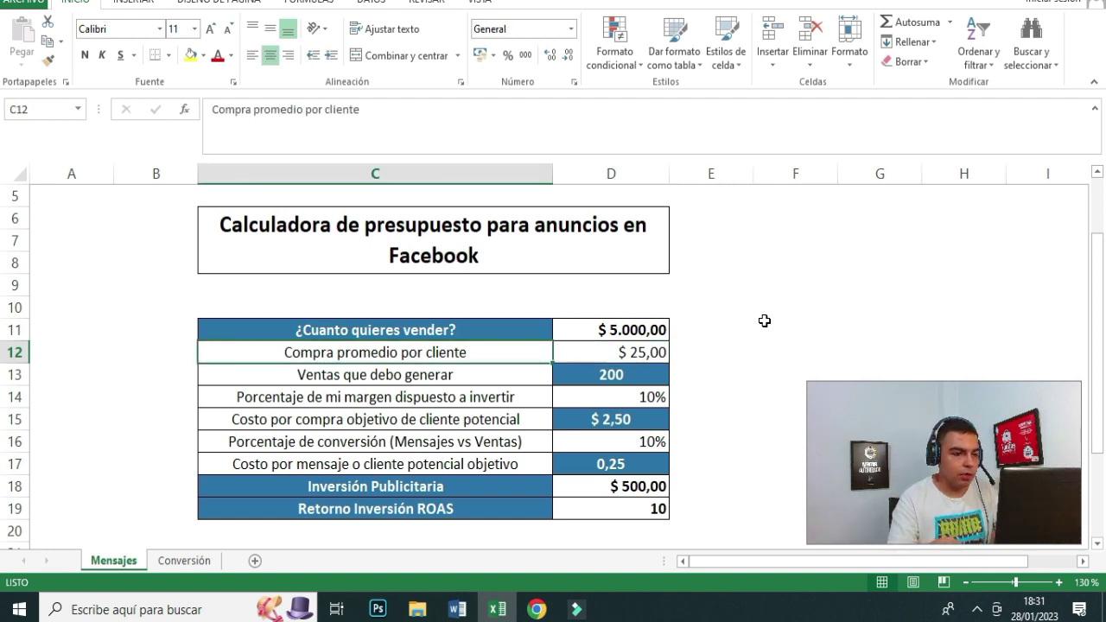
{"action": "key", "text": "Right"}
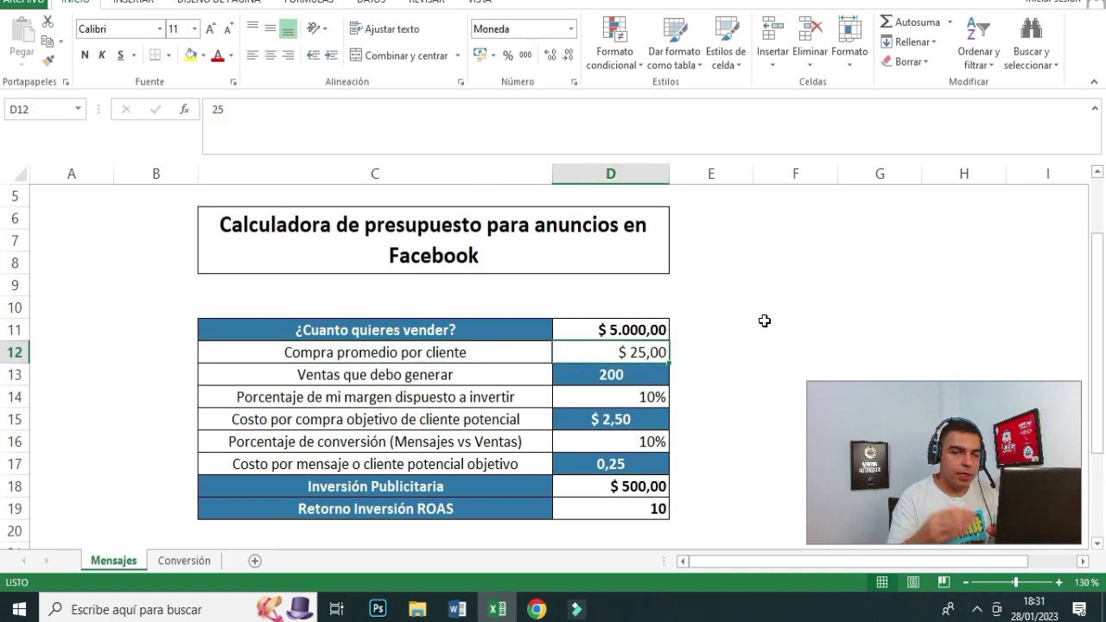
{"action": "key", "text": "Up"}
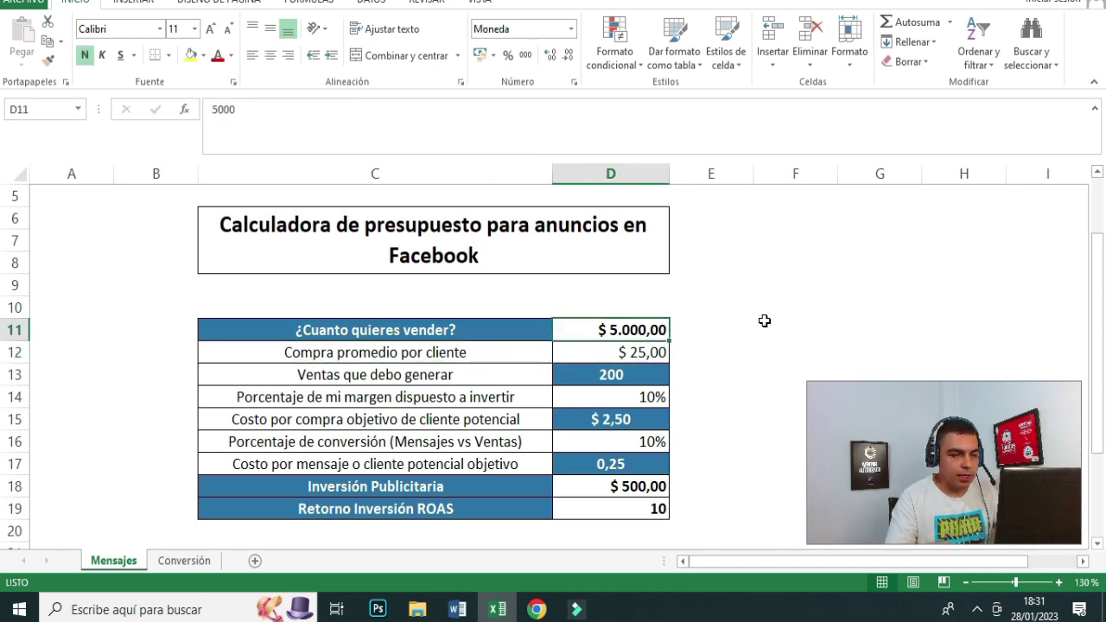
{"action": "key", "text": "Down"}
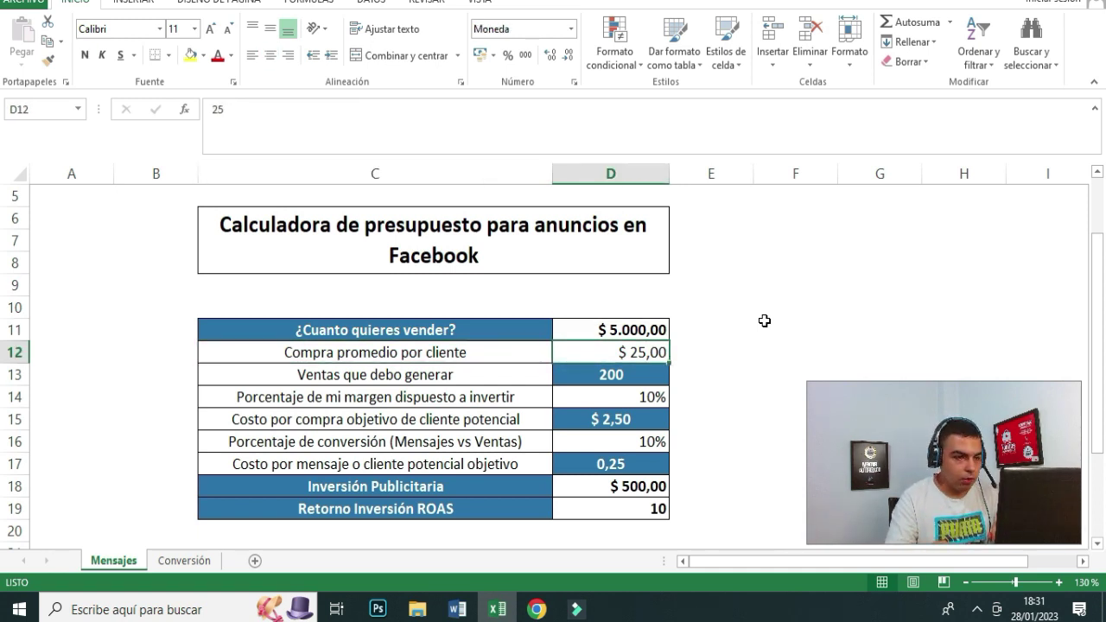
Examine how the required sales in D13 are calculated from the sales target and the average purchase per client.
{"action": "key", "text": "Down"}
{"action": "key", "text": "Left"}
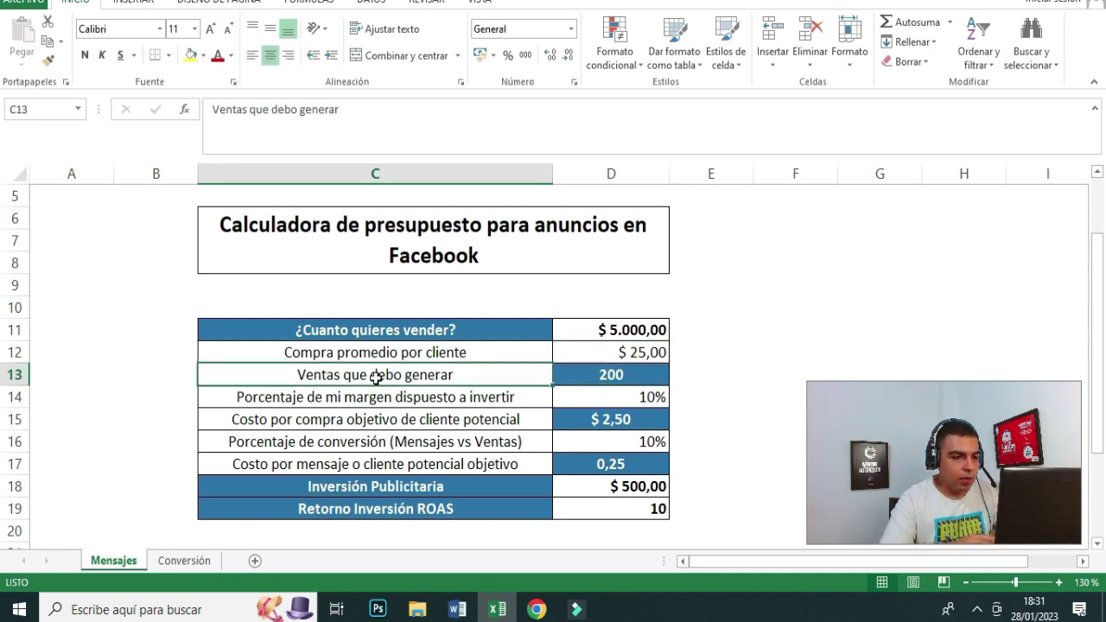
{"action": "left_click_drag", "start_coordinate": [574, 330], "coordinate": [578, 348]}
{"action": "left_click", "coordinate": [451, 373]}
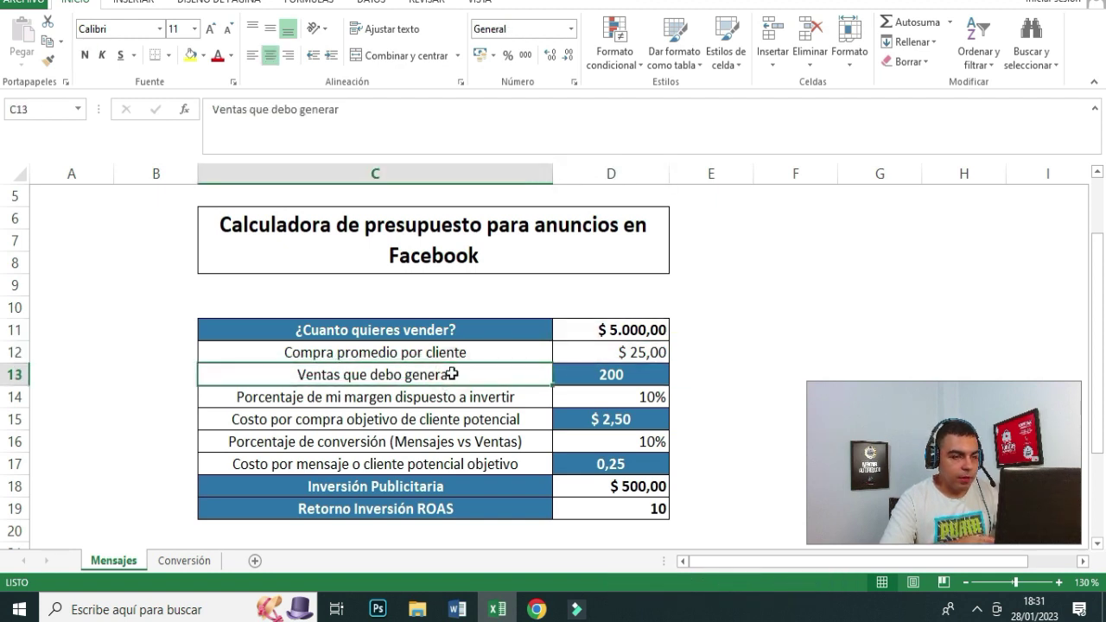
{"action": "left_click", "coordinate": [598, 328]}
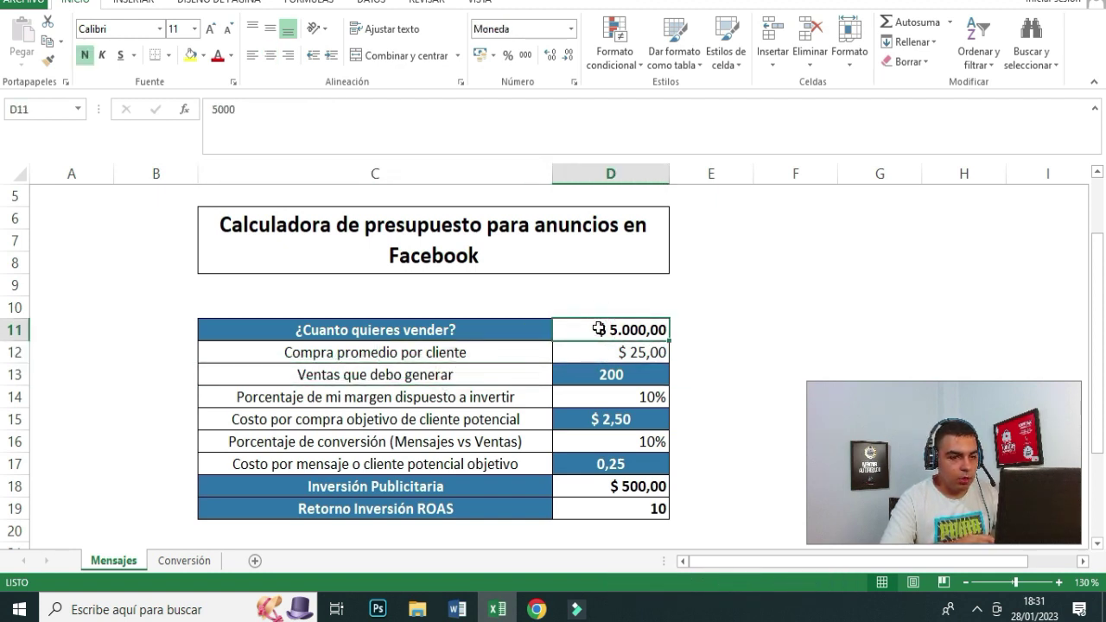
{"action": "left_click", "coordinate": [621, 352]}
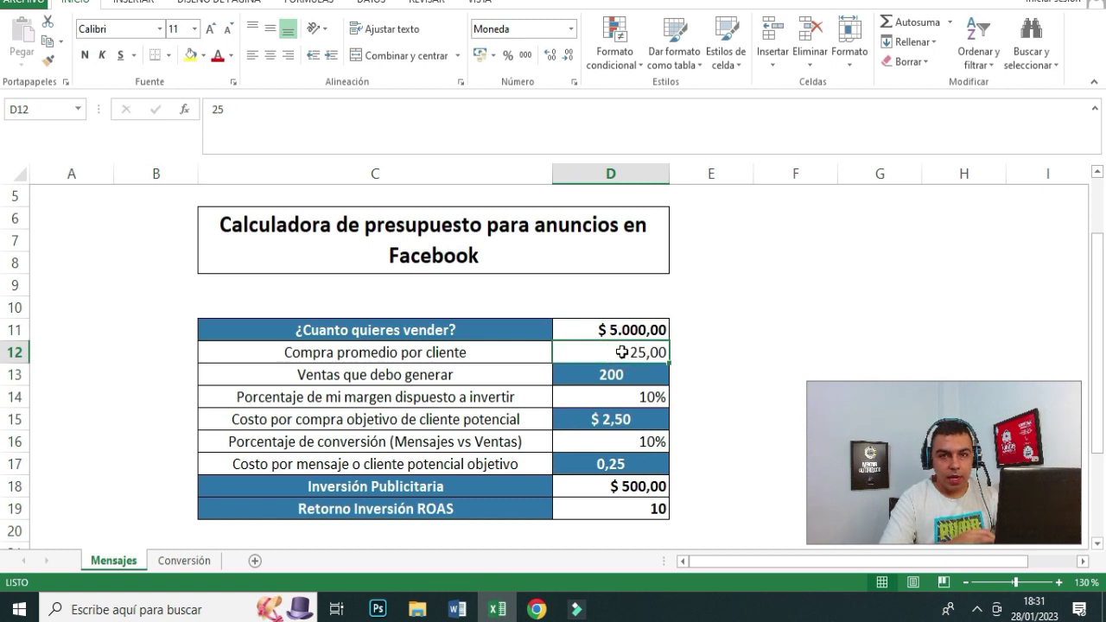
{"action": "left_click", "coordinate": [481, 375]}
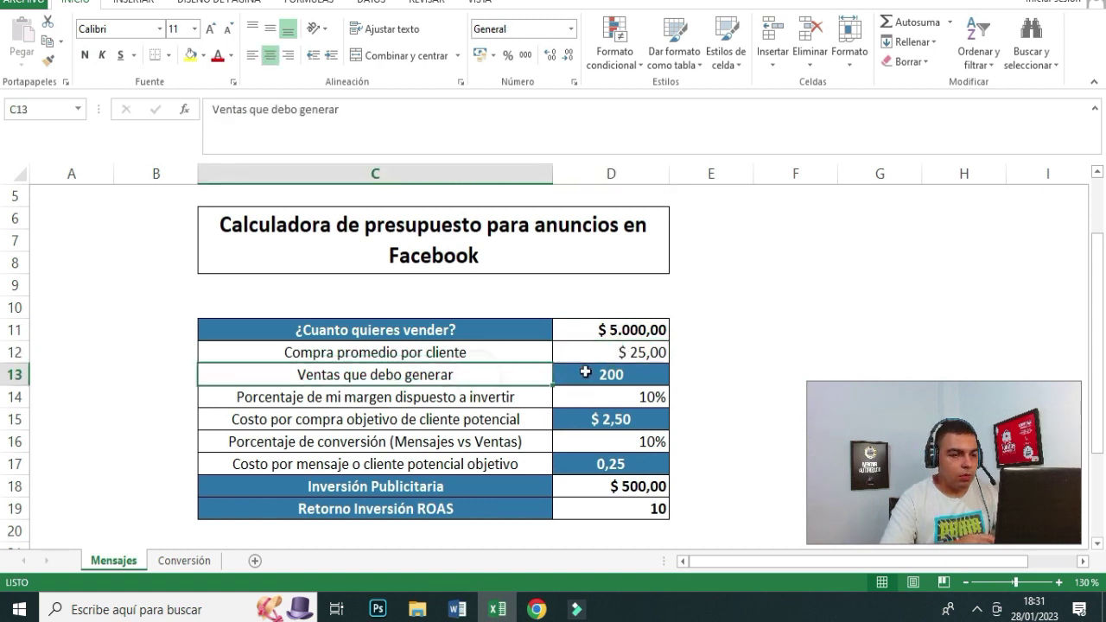
{"action": "left_click", "coordinate": [614, 372]}
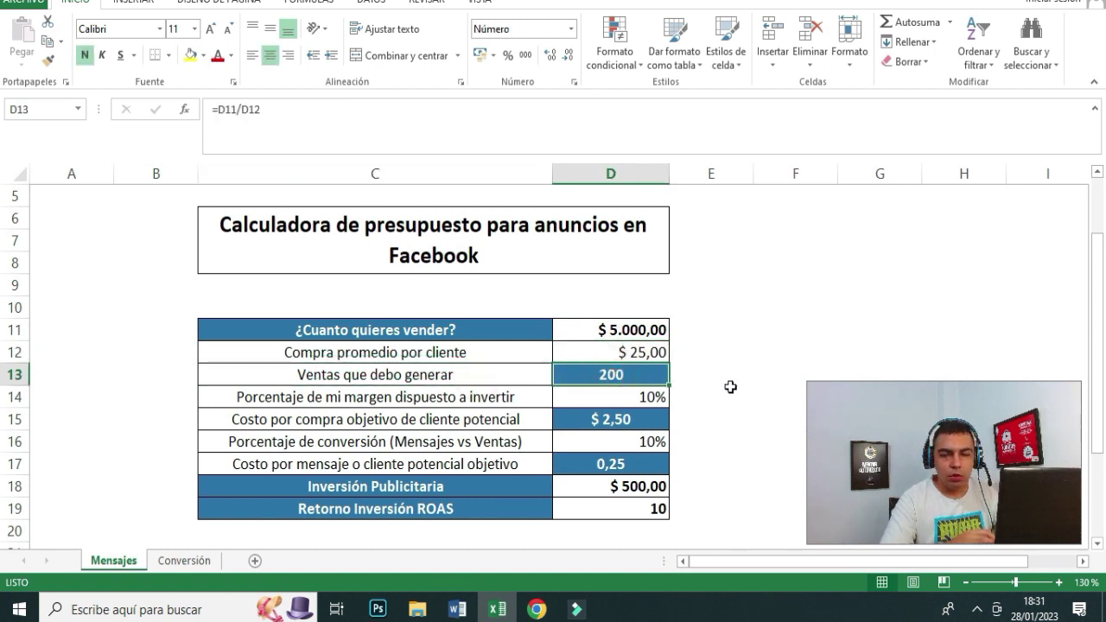
{"action": "left_click", "coordinate": [702, 378]}
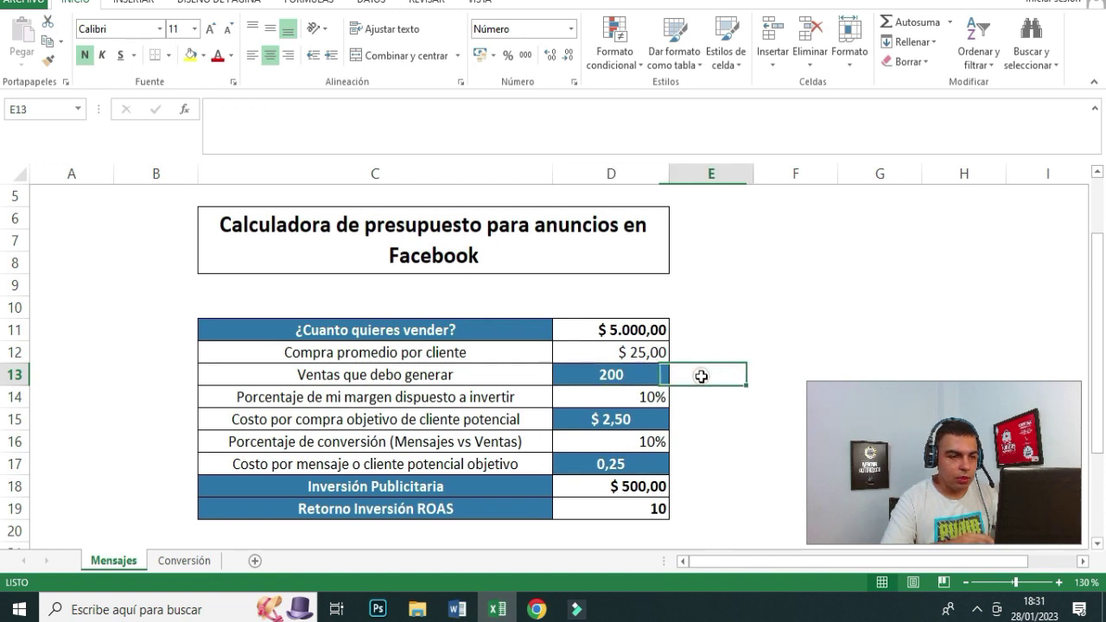
{"action": "left_click", "coordinate": [649, 375], "text": "shift"}
{"action": "left_click", "coordinate": [685, 417]}
{"action": "key", "text": "Up"}
{"action": "key", "text": "Up"}
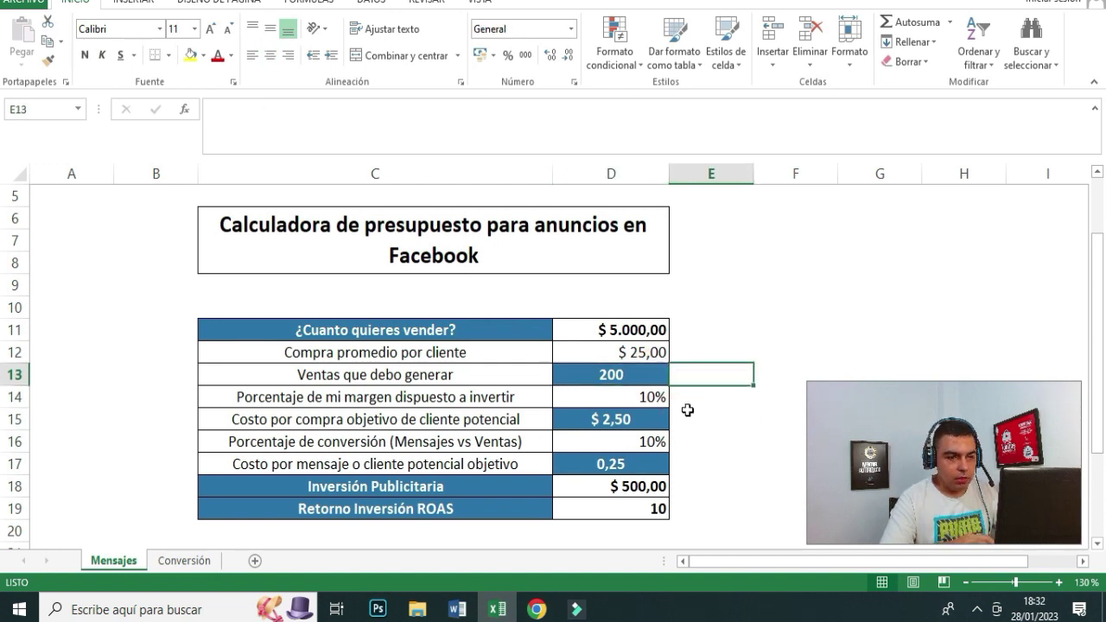
{"action": "left_click", "coordinate": [691, 419]}
{"action": "left_click", "coordinate": [688, 459]}
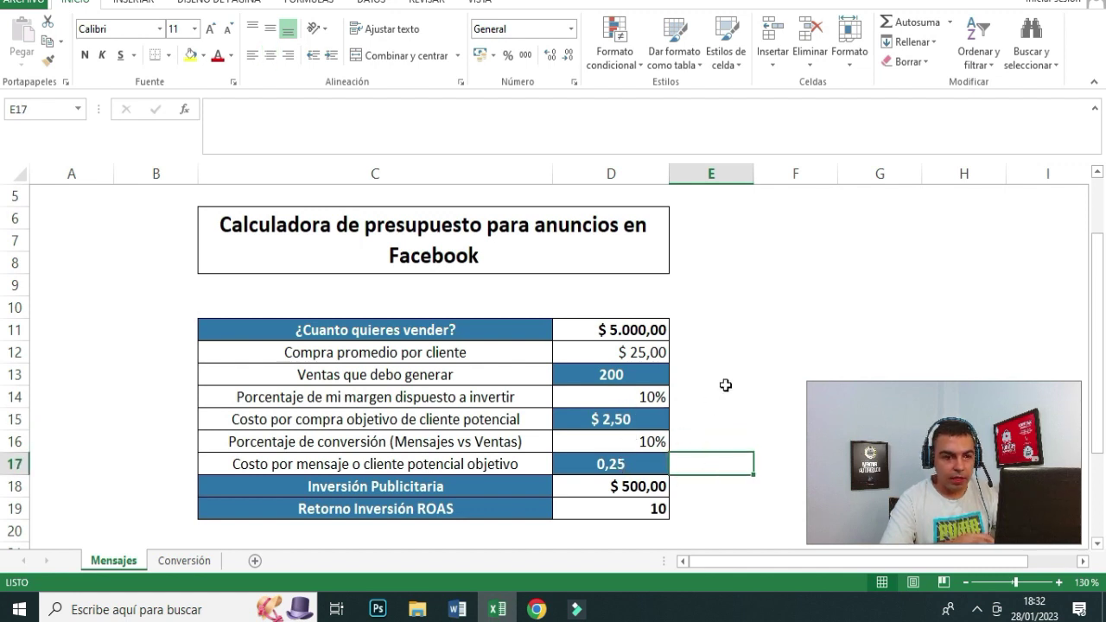
Set the percentage of margin willing to be invested in D14 to 50%.
{"action": "left_click", "coordinate": [627, 350]}
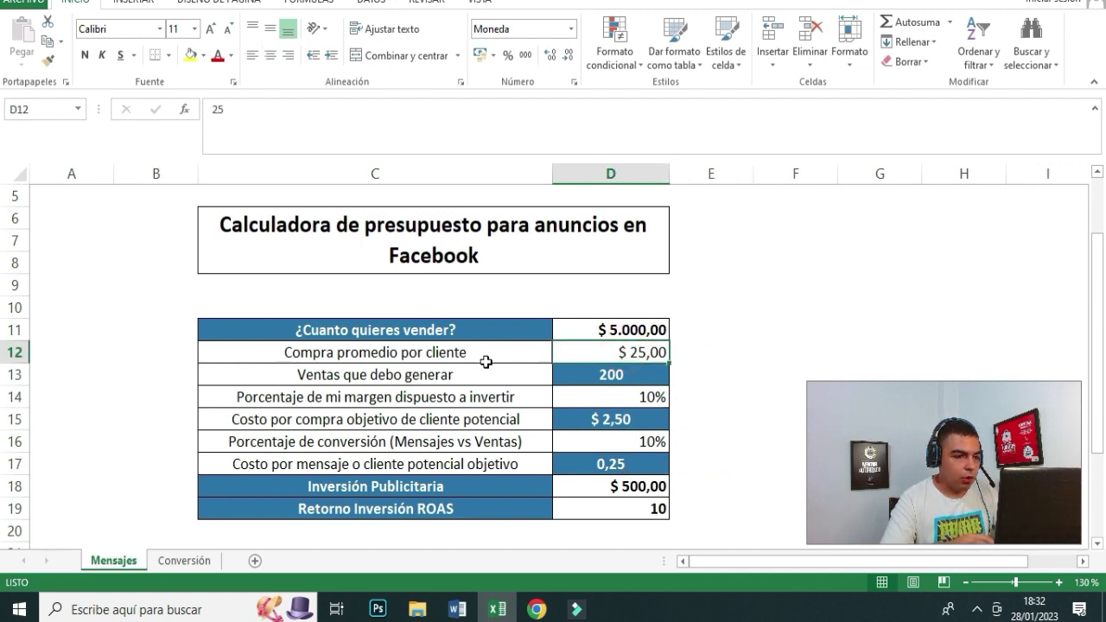
{"action": "left_click", "coordinate": [402, 390]}
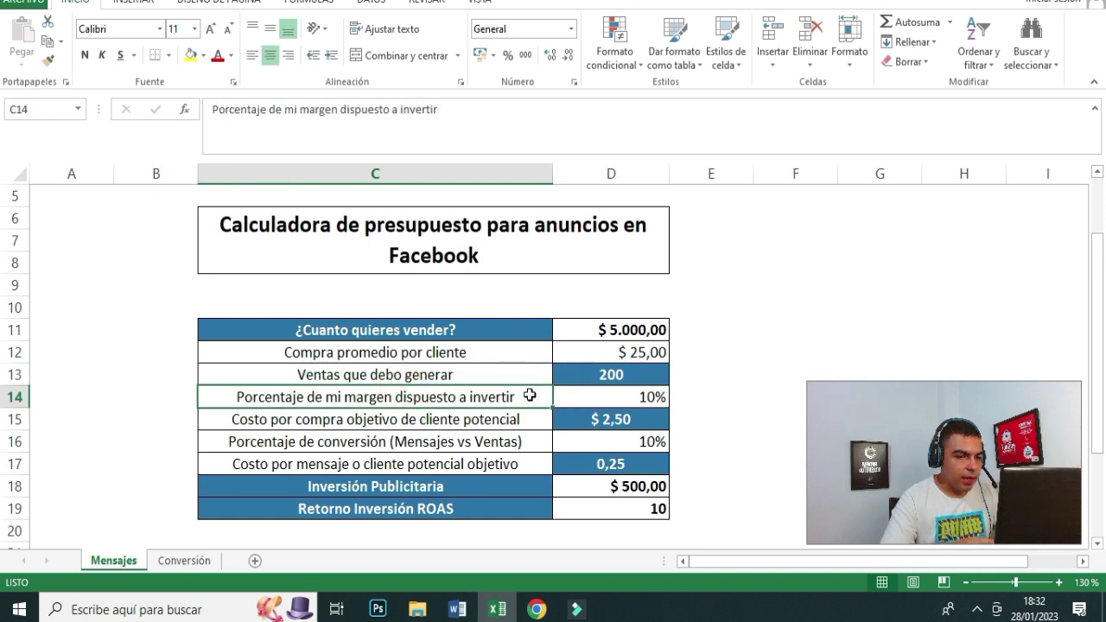
{"action": "left_click", "coordinate": [643, 349]}
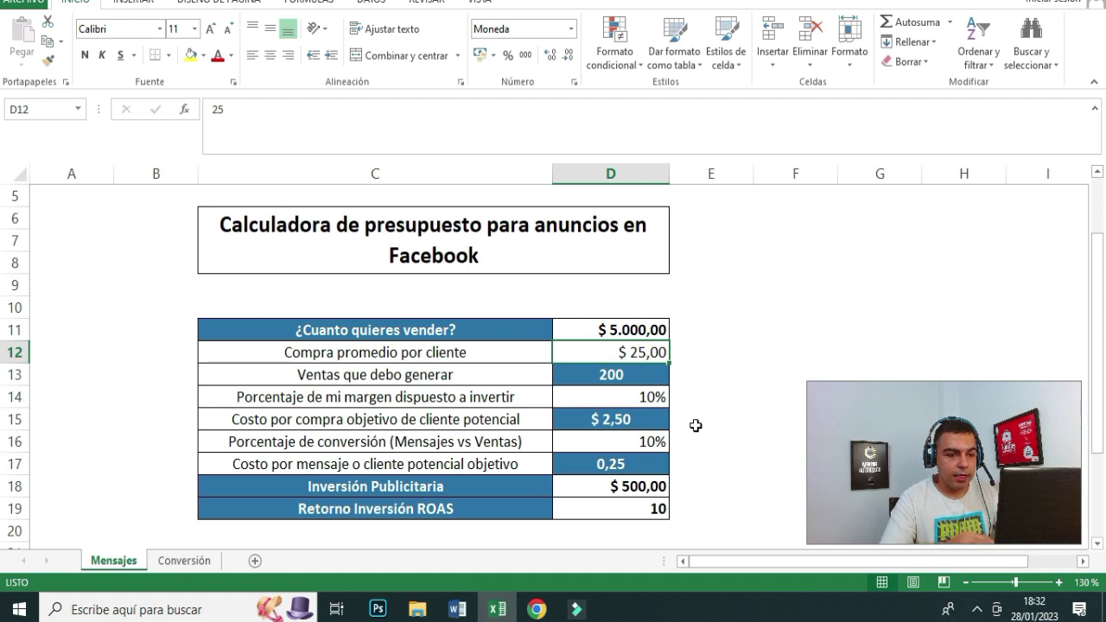
{"action": "left_click", "coordinate": [650, 396]}
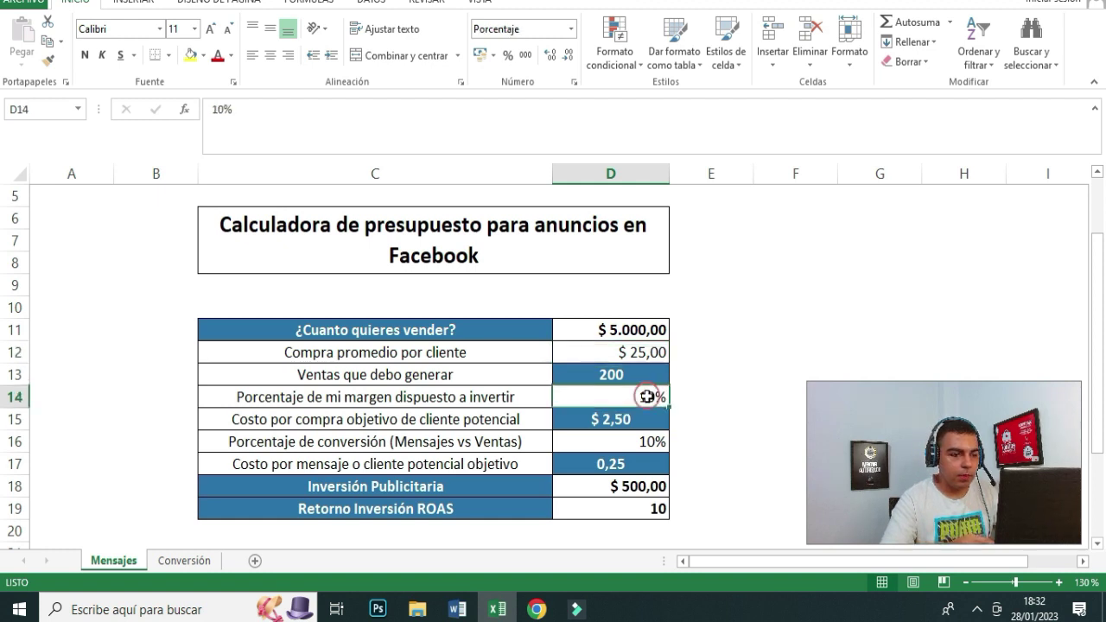
{"action": "left_click", "coordinate": [620, 350]}
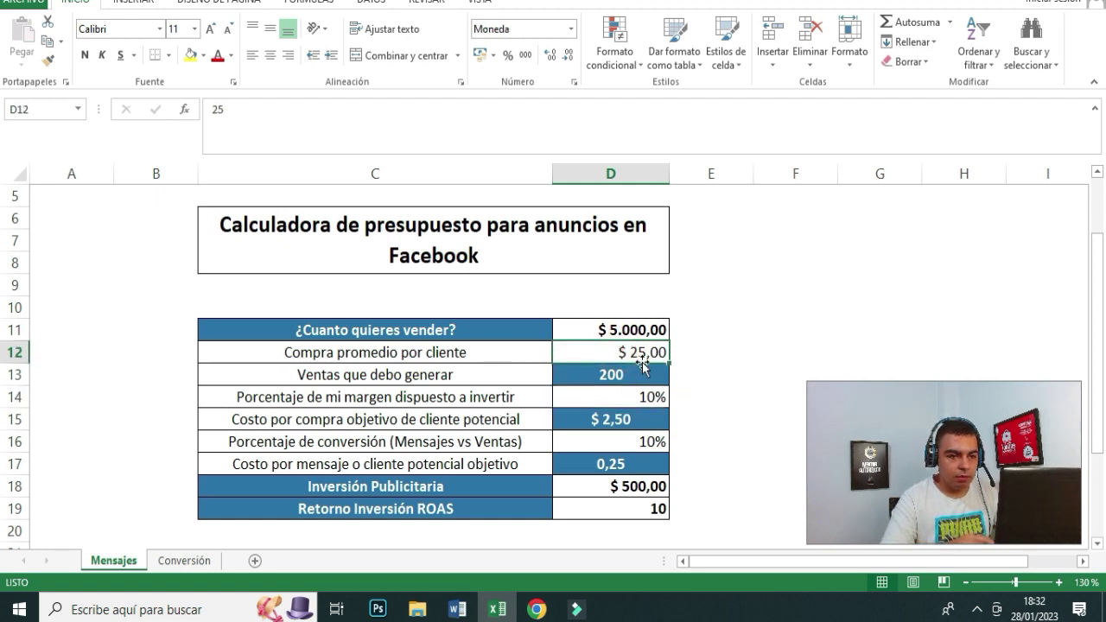
{"action": "left_click", "coordinate": [647, 396]}
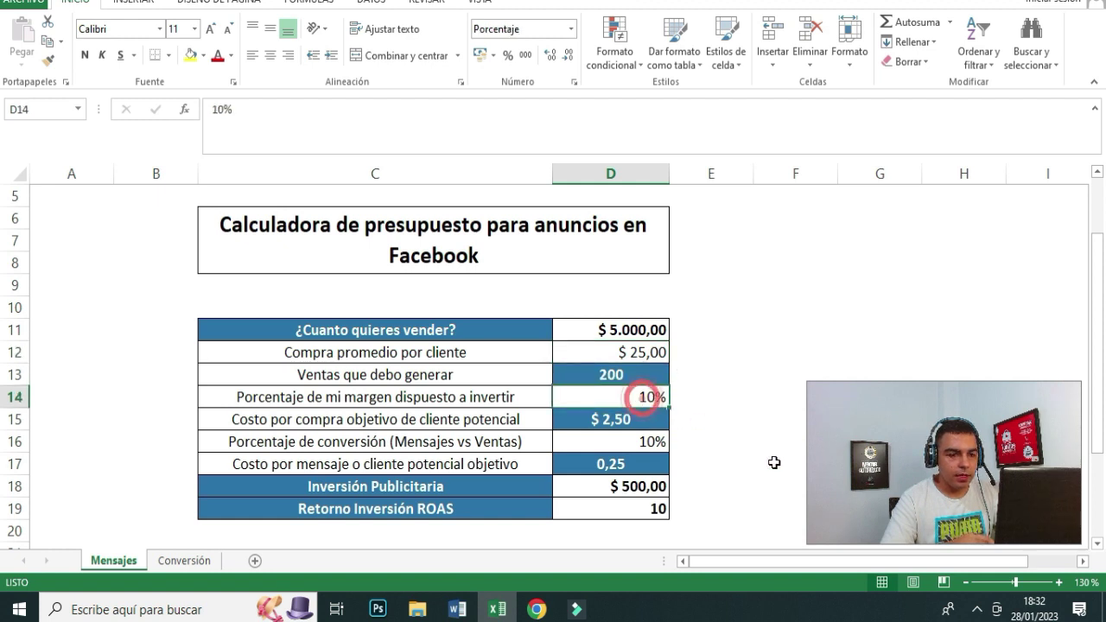
{"action": "type", "text": "50"}
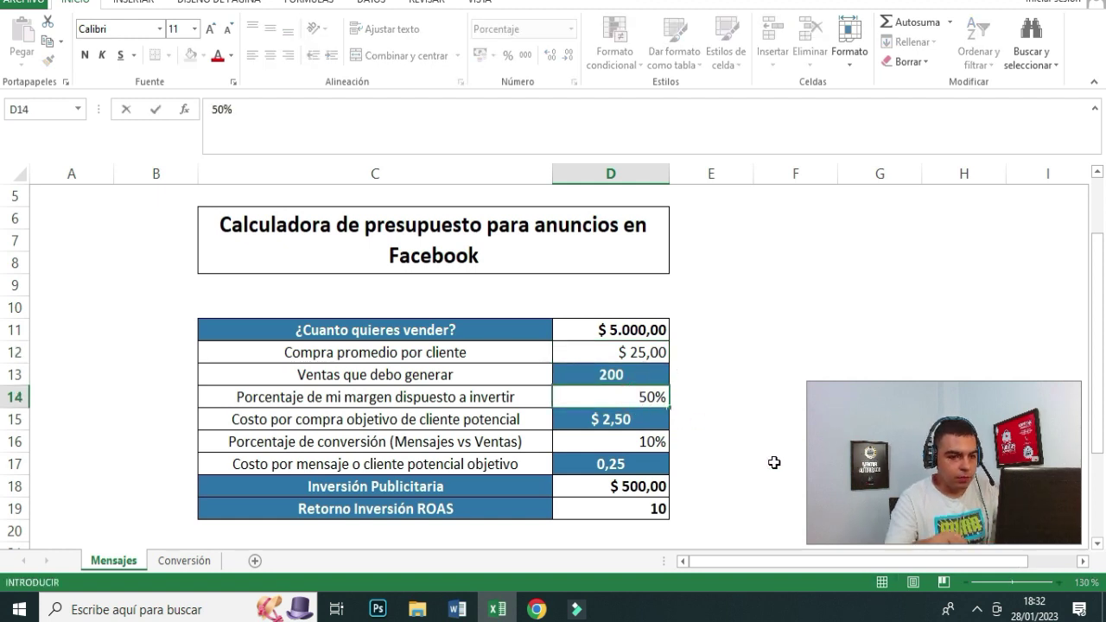
{"action": "key", "text": "Tab"}
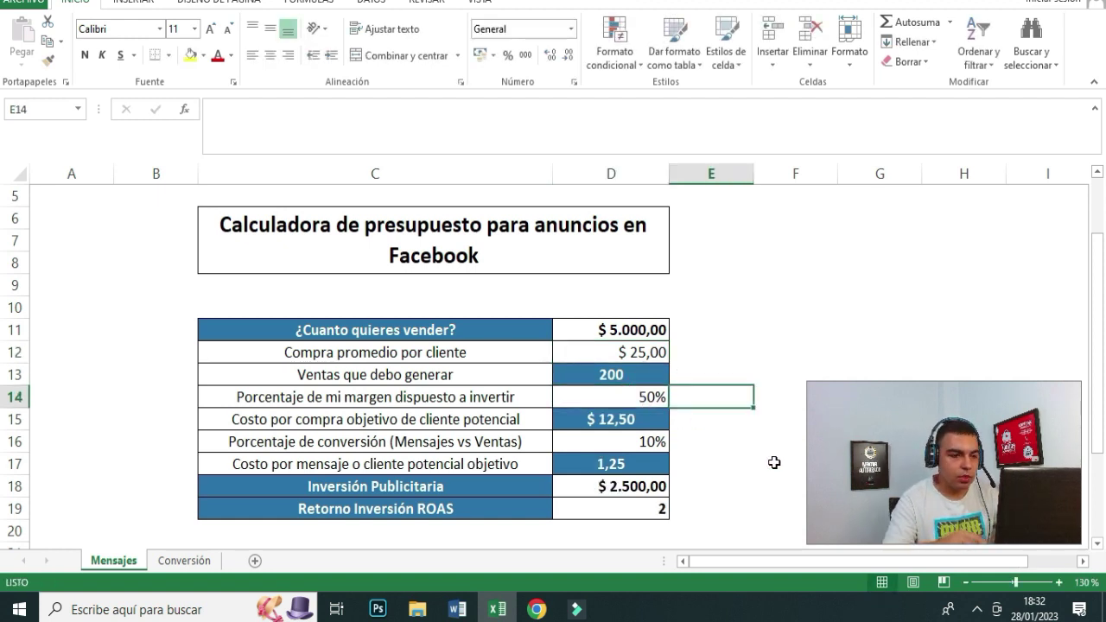
Examine the target cost per purchase, the messages-to-sales conversion percentage and the target cost per message in rows 15 to 17.
{"action": "left_click", "coordinate": [457, 421]}
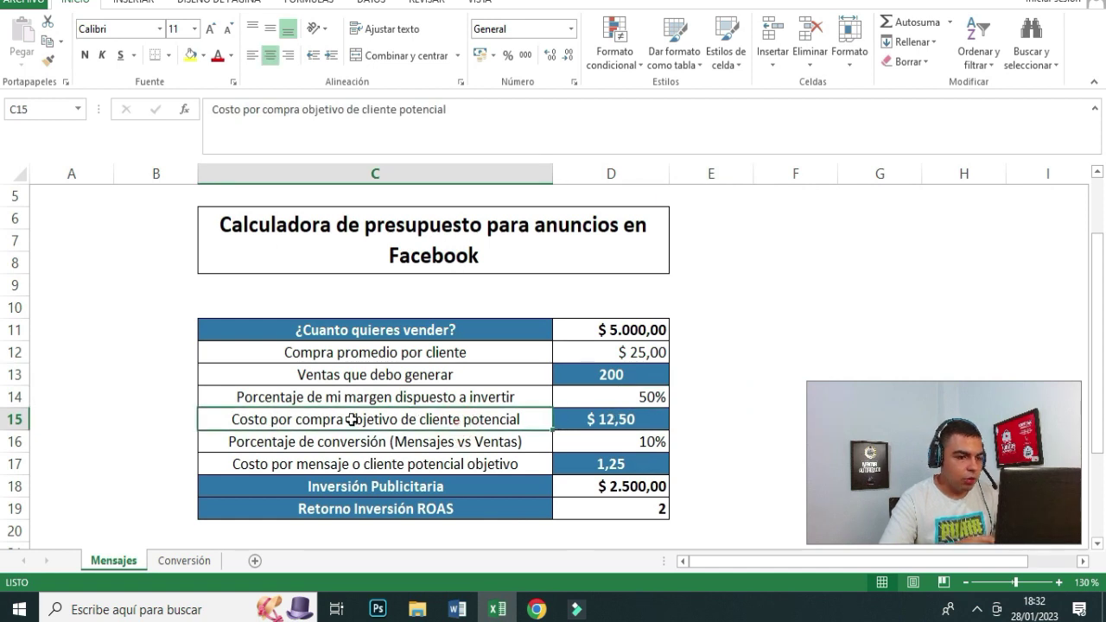
{"action": "left_click", "coordinate": [631, 421]}
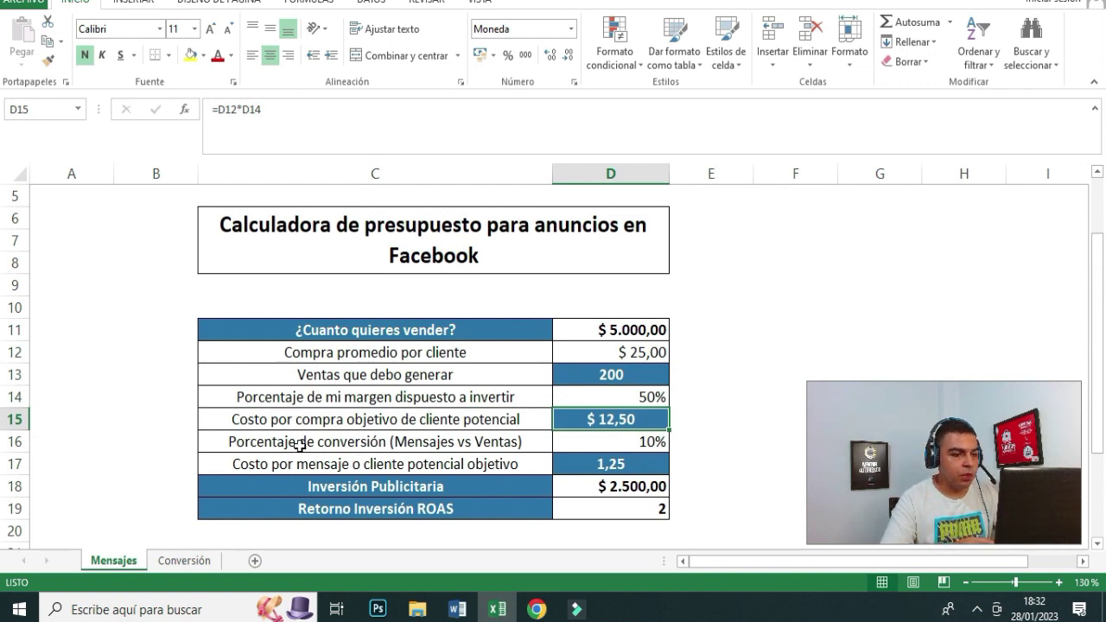
{"action": "left_click", "coordinate": [271, 442]}
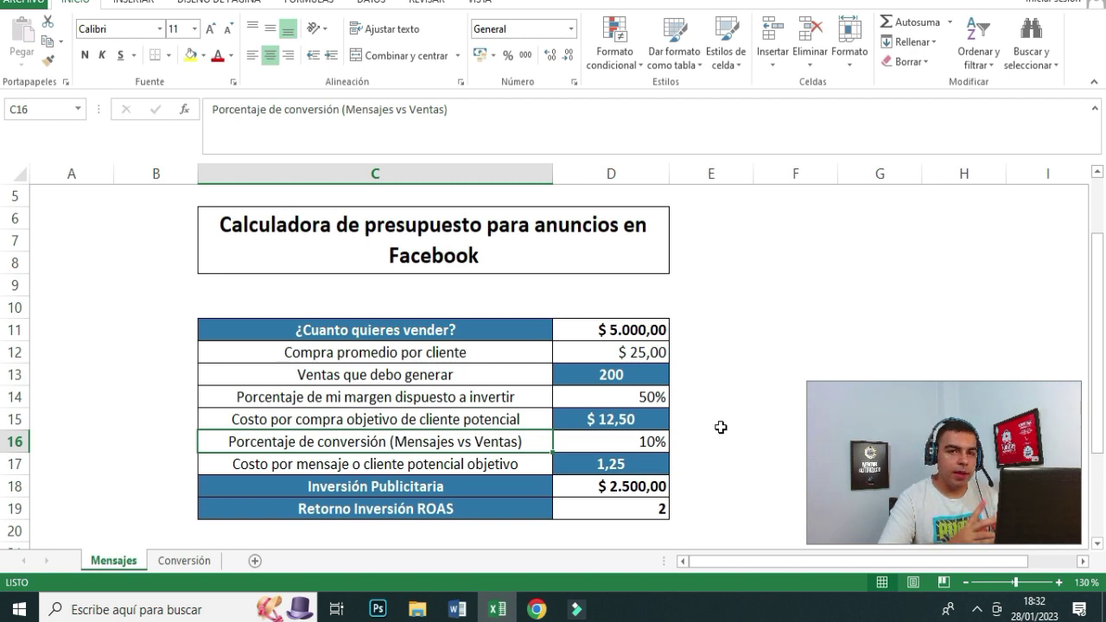
{"action": "left_click", "coordinate": [641, 443]}
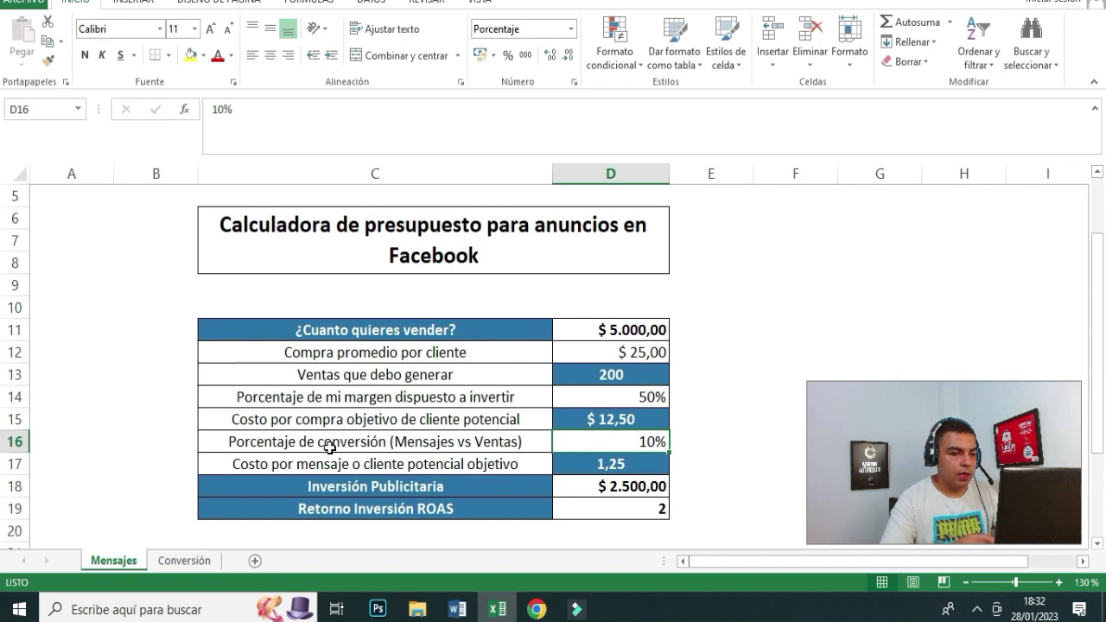
{"action": "left_click", "coordinate": [302, 466]}
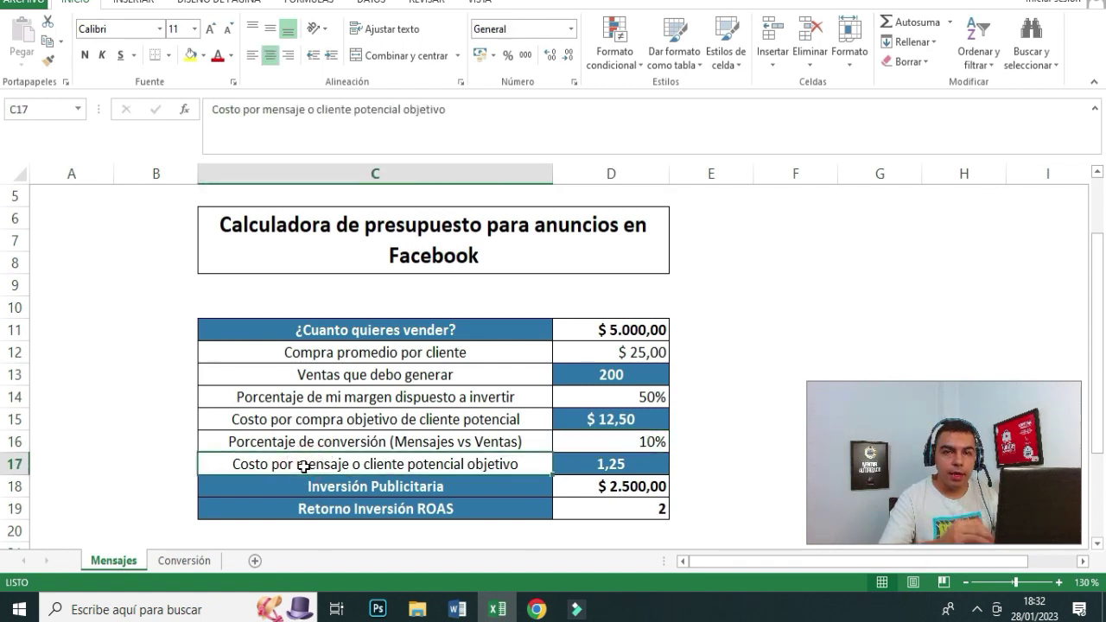
{"action": "left_click", "coordinate": [577, 464]}
{"action": "left_click", "coordinate": [472, 464]}
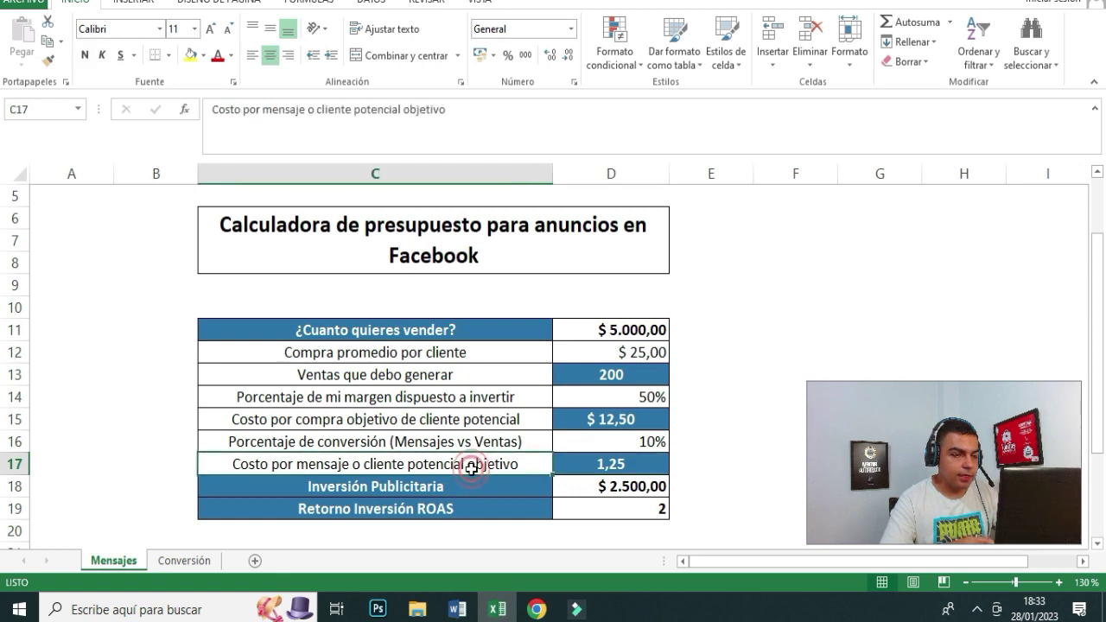
{"action": "left_click", "coordinate": [579, 465]}
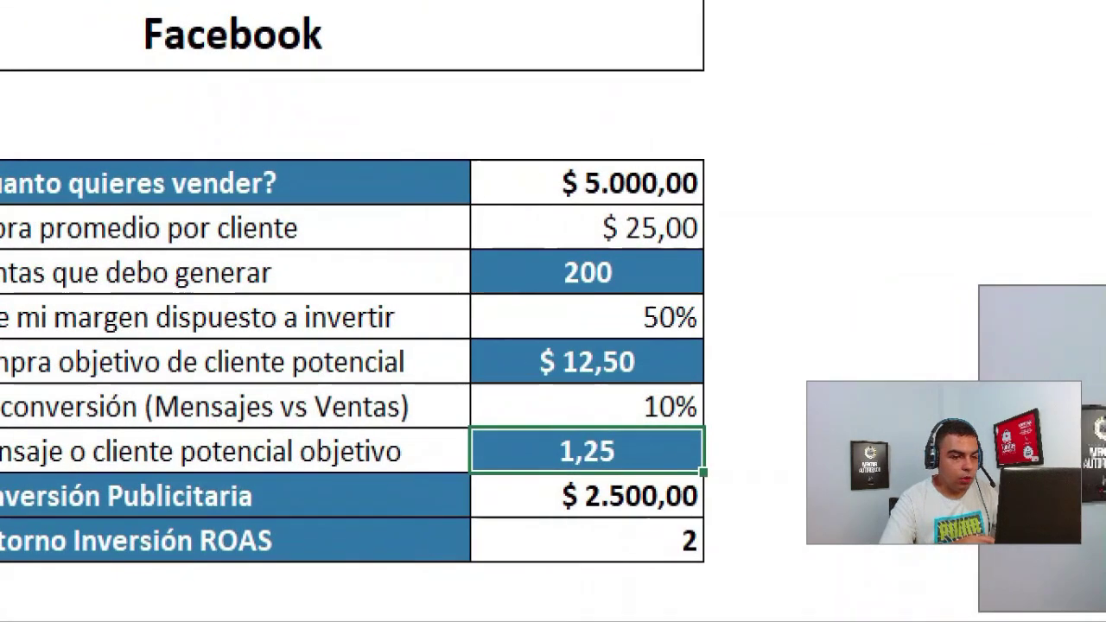
{"action": "mouse_move", "coordinate": [441, 407]}
{"action": "left_mouse_down"}
{"action": "mouse_move", "coordinate": [538, 459]}
{"action": "mouse_move", "coordinate": [720, 486]}
{"action": "left_mouse_up"}
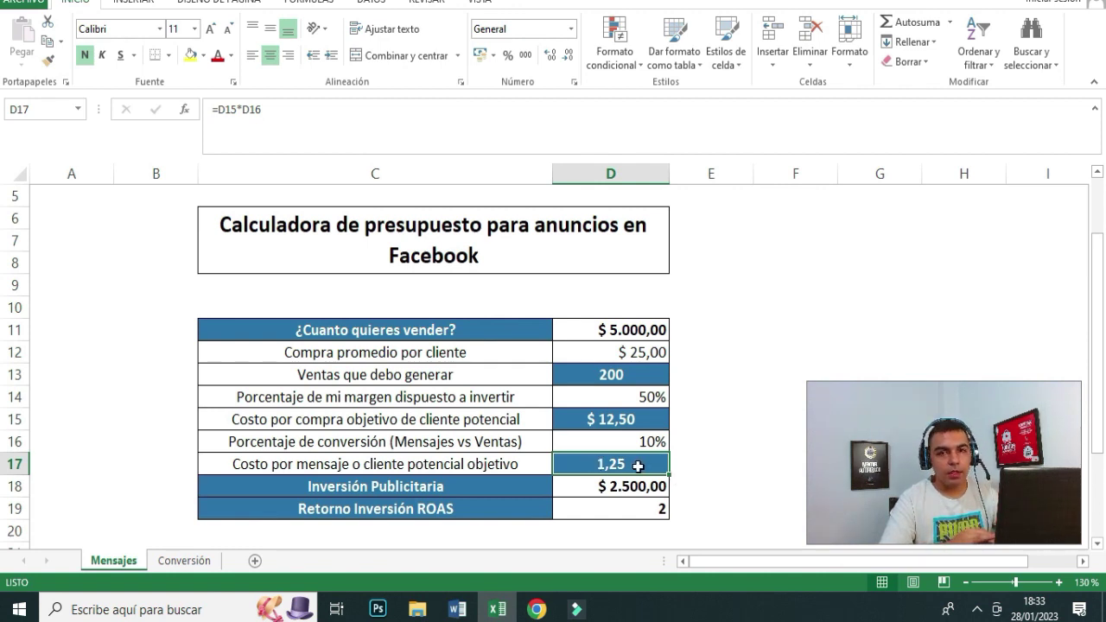
Review the sales target in D11 and the formulas for advertising investment in D18 and ROAS in D19.
{"action": "left_click", "coordinate": [574, 330]}
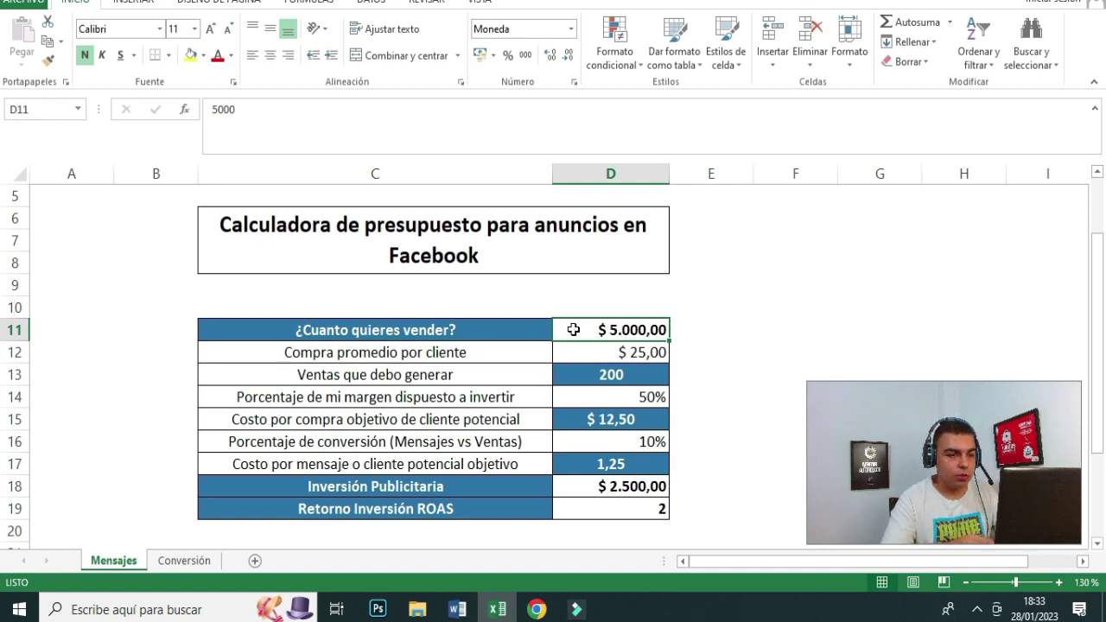
{"action": "left_click", "coordinate": [422, 487]}
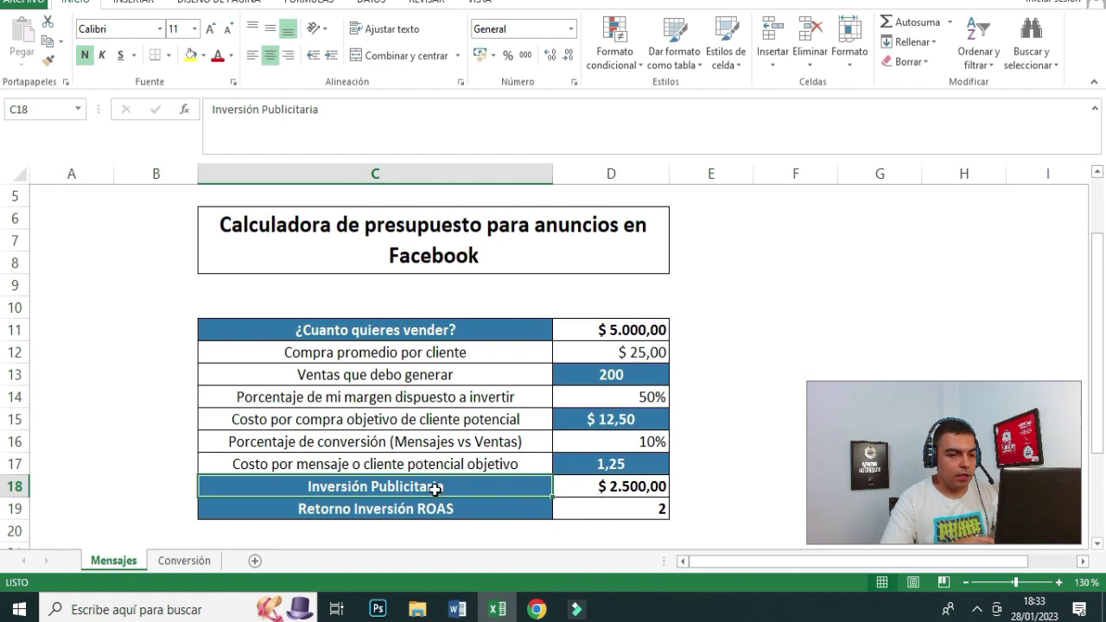
{"action": "left_click", "coordinate": [608, 486]}
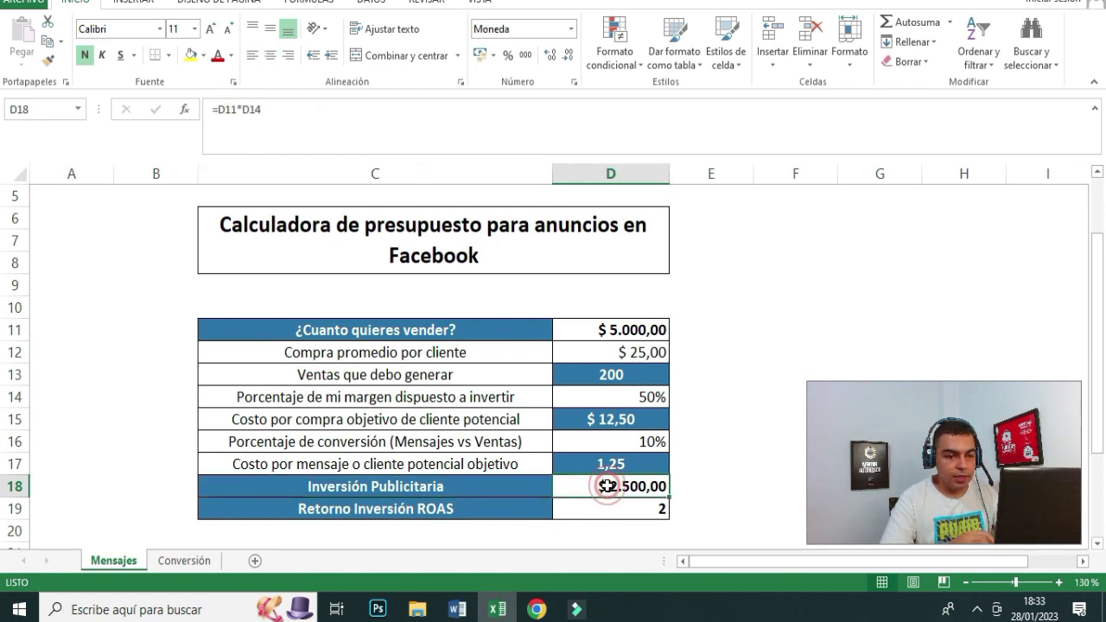
{"action": "left_click", "coordinate": [474, 506]}
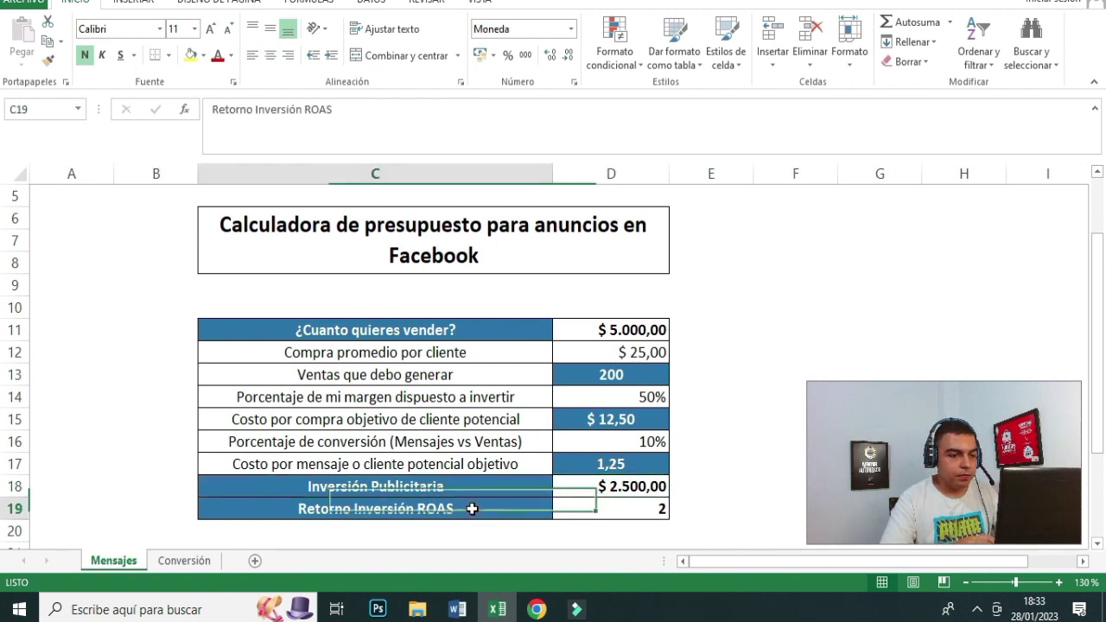
{"action": "left_click", "coordinate": [608, 510]}
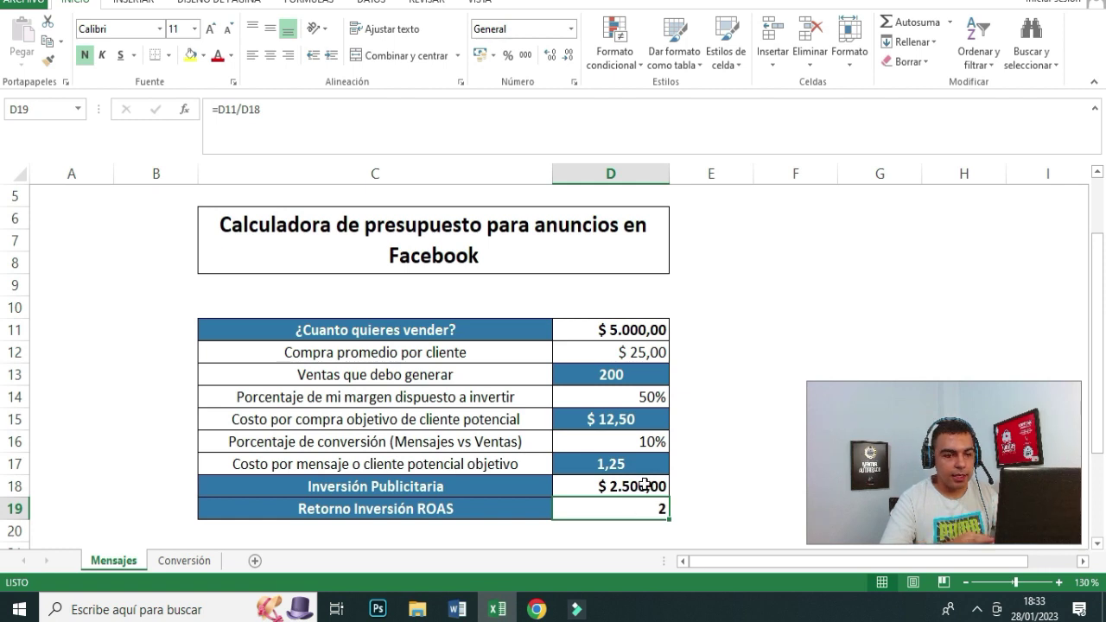
Set the sales target in D11 to 15000000.
{"action": "left_click", "coordinate": [631, 332]}
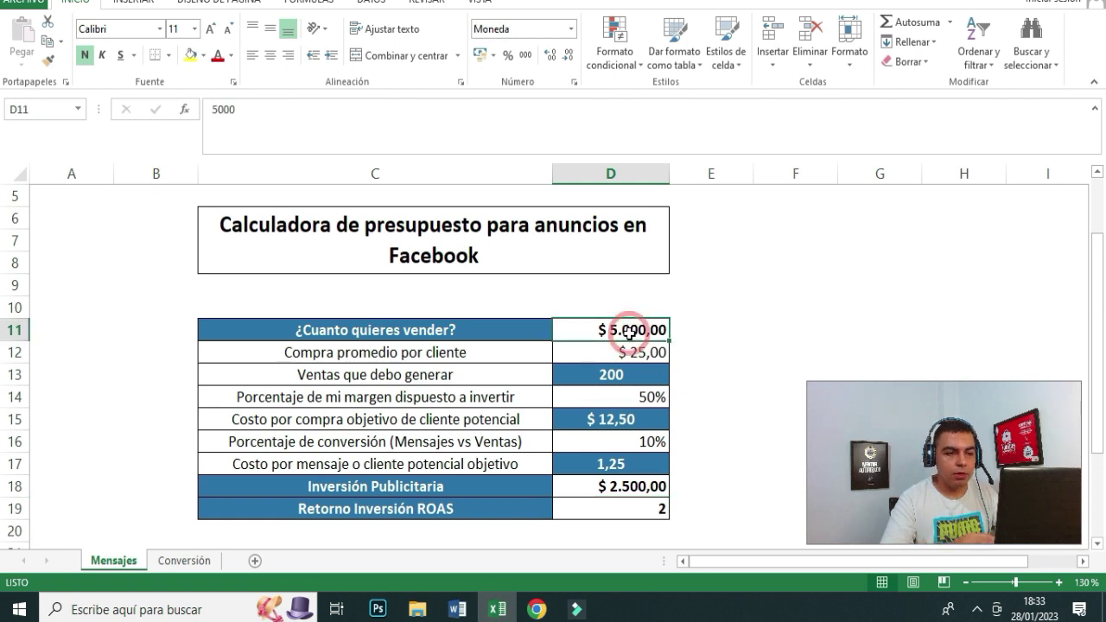
{"action": "left_click", "coordinate": [729, 444]}
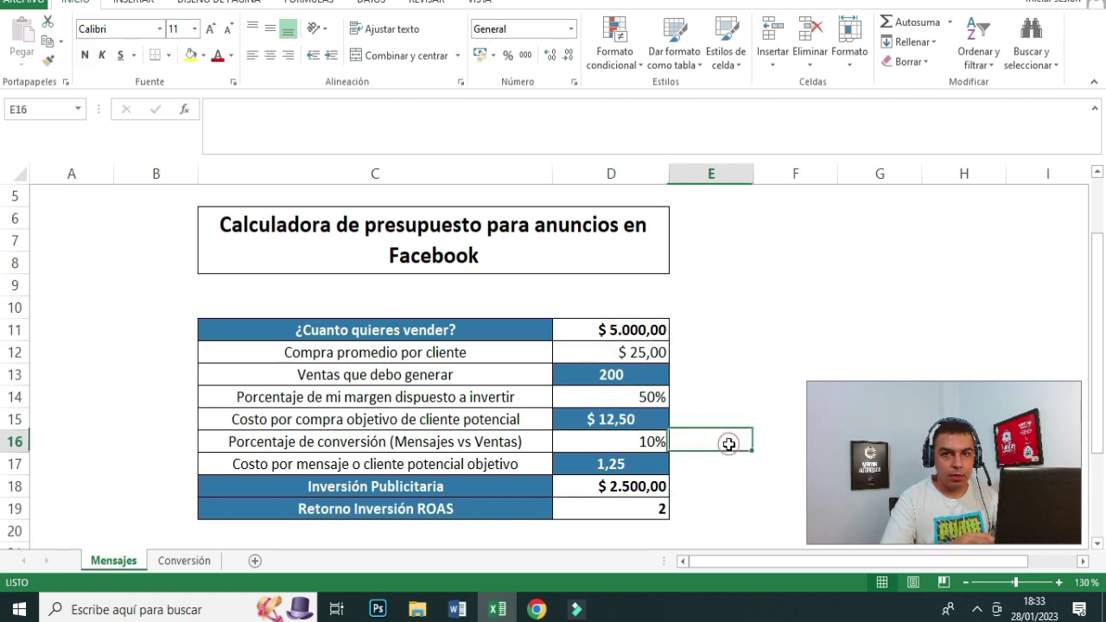
{"action": "left_click", "coordinate": [623, 334]}
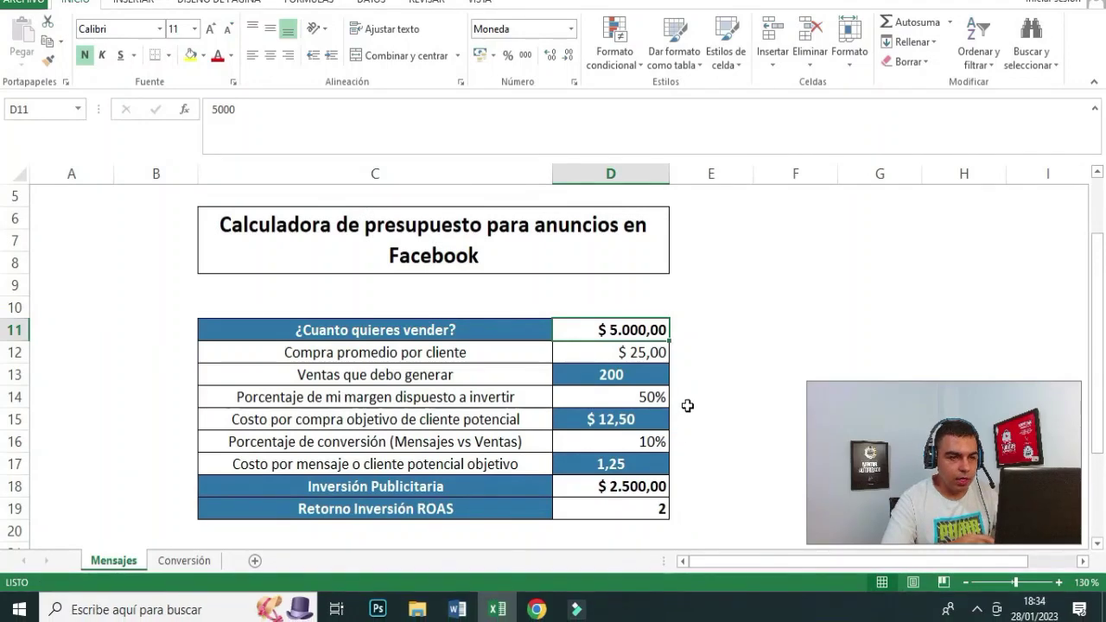
{"action": "left_click", "coordinate": [817, 327]}
{"action": "left_click", "coordinate": [636, 327]}
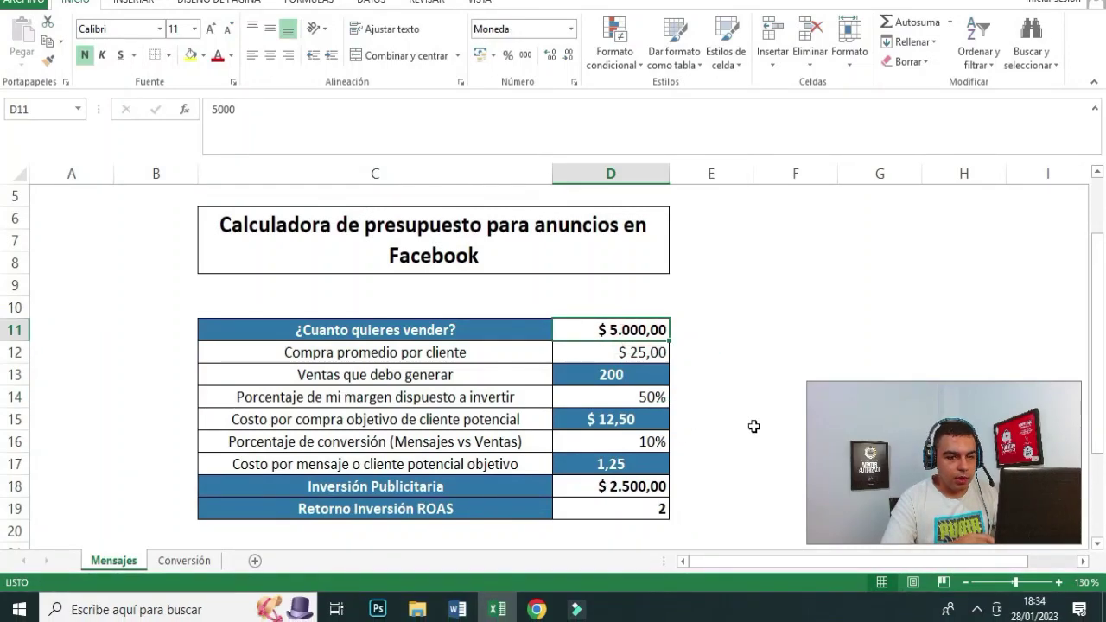
{"action": "key", "text": "Delete"}
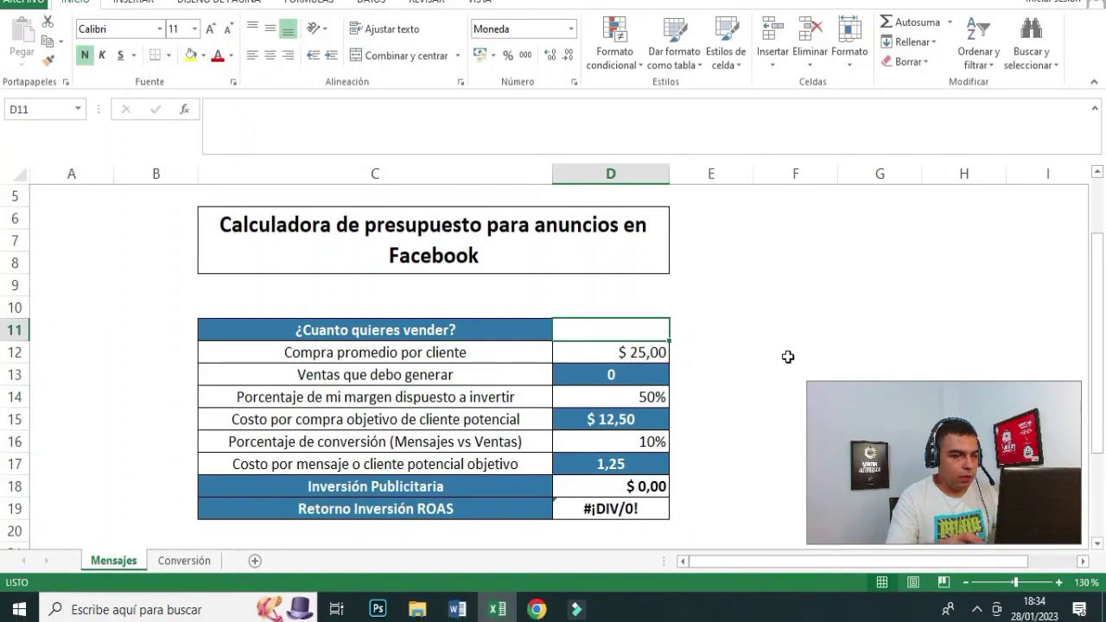
{"action": "type", "text": "15.000.0"}
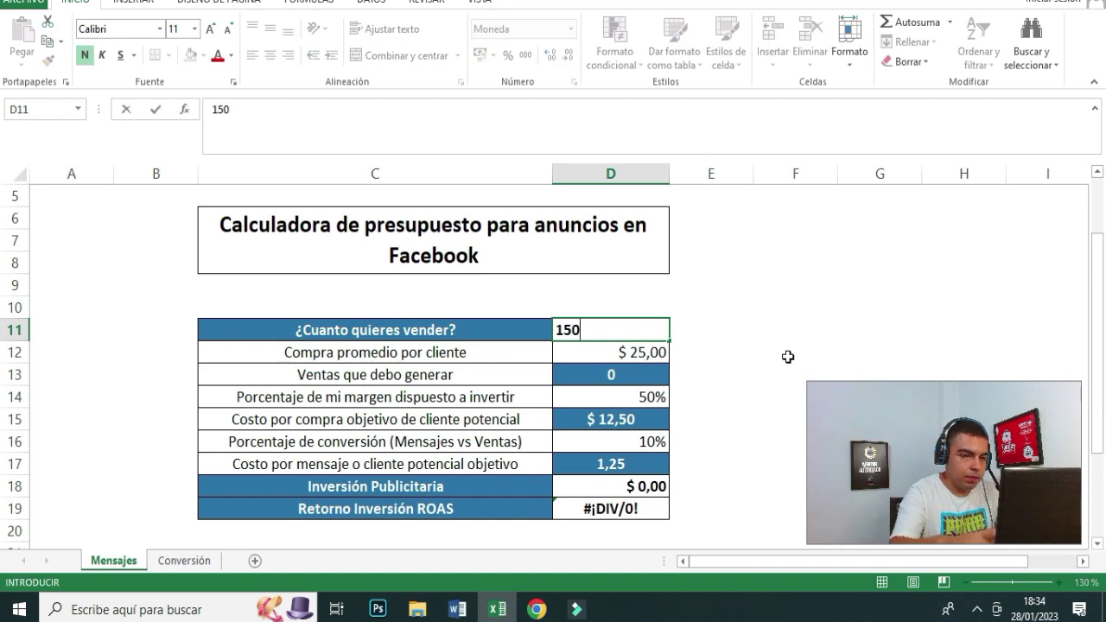
{"action": "type", "text": "00000"}
{"action": "key", "text": "Return"}
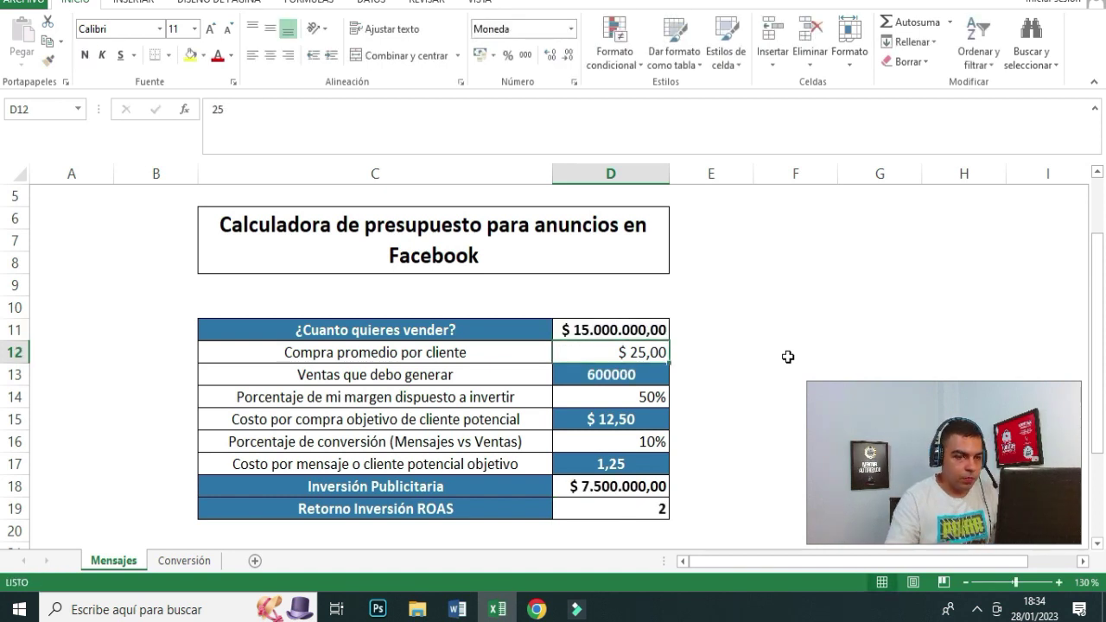
Set the average purchase per client in D12 to 100000.
{"action": "left_click", "coordinate": [386, 354]}
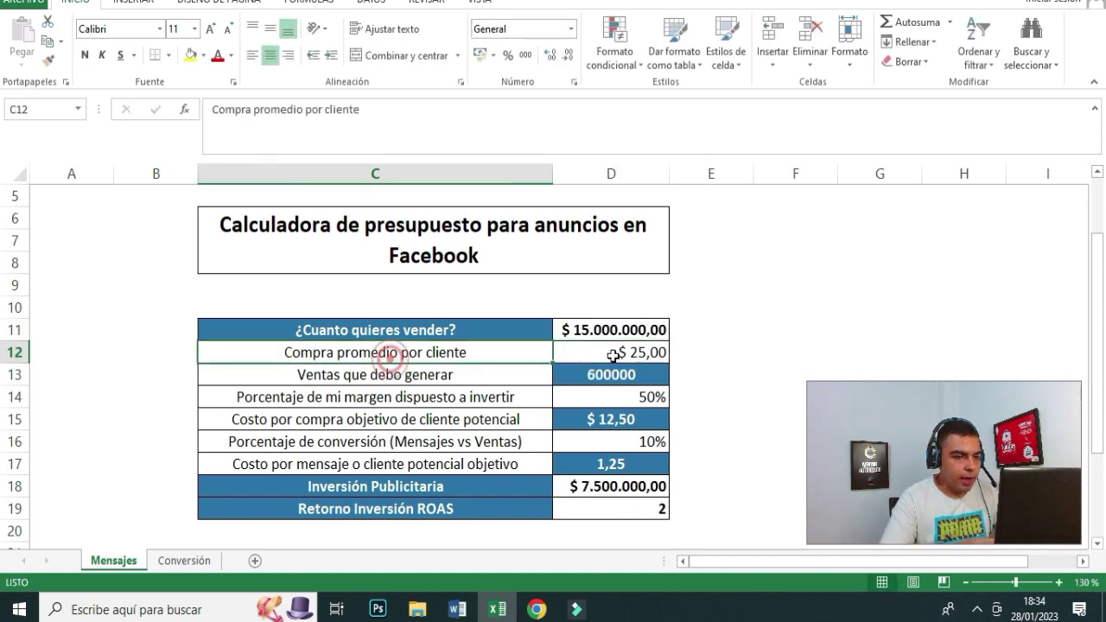
{"action": "left_click", "coordinate": [655, 352]}
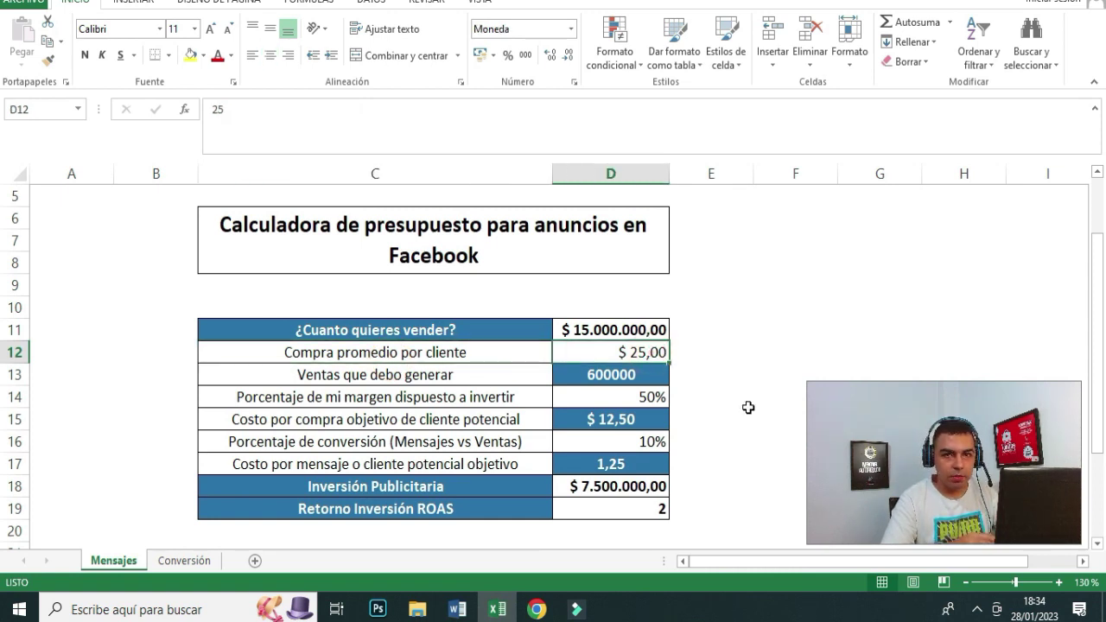
{"action": "type", "text": "1"}
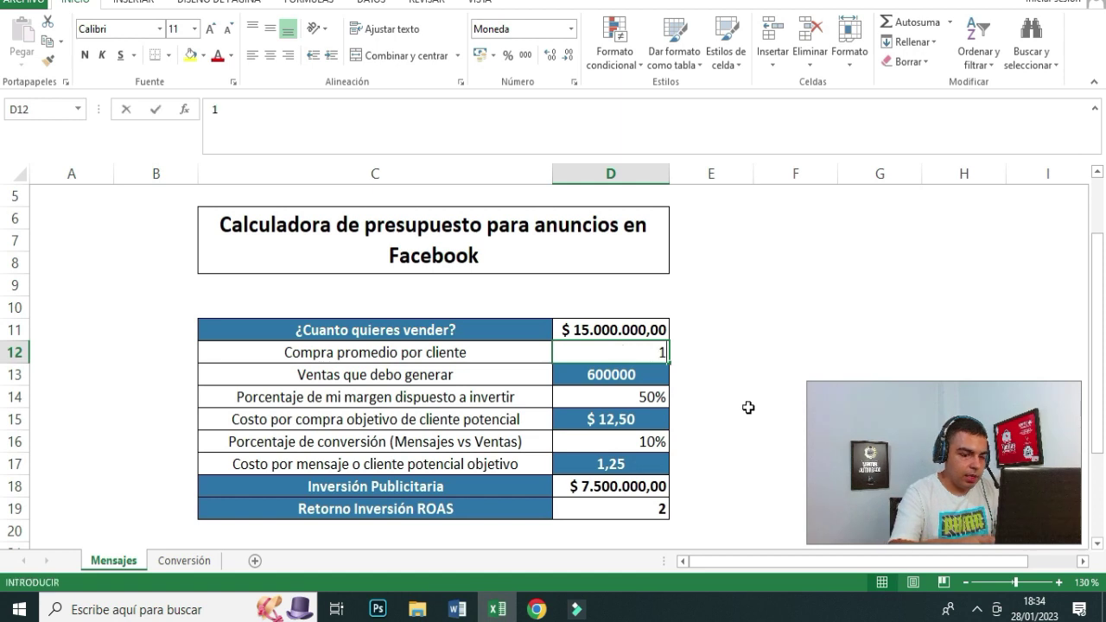
{"action": "type", "text": "000000"}
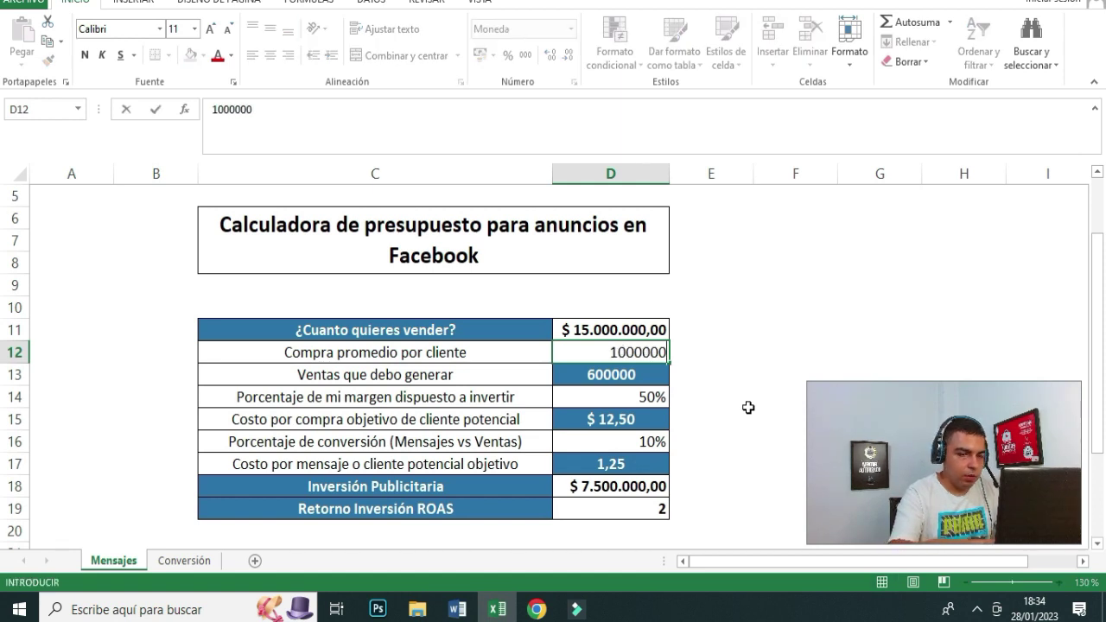
{"action": "key", "text": "BackSpace"}
{"action": "key", "text": "Tab"}
{"action": "key", "text": "Left"}
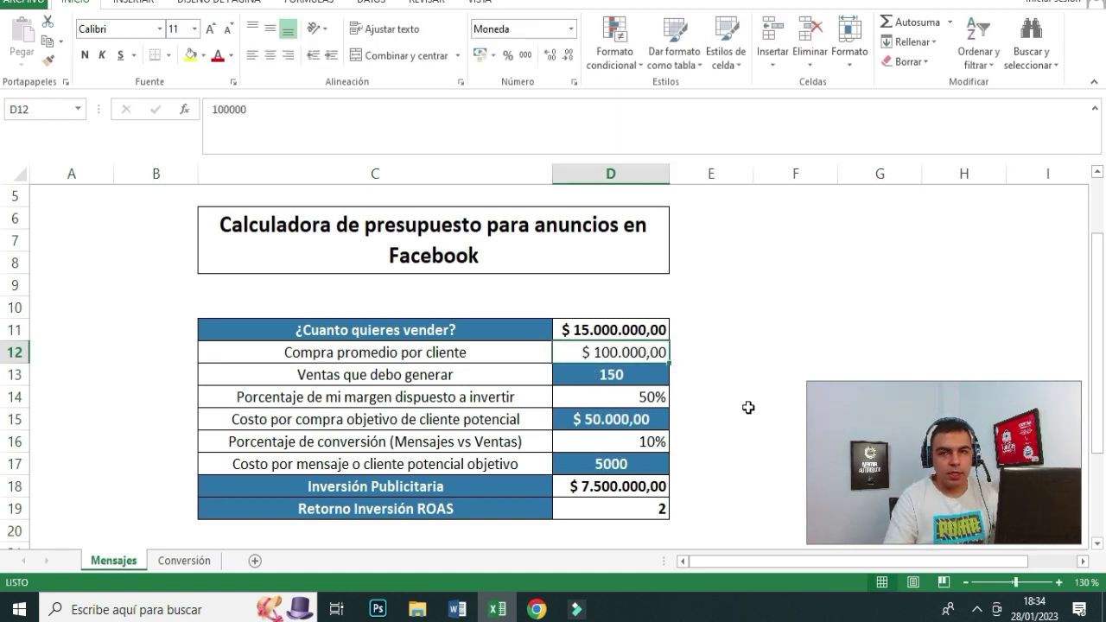
Examine how the required sales in D13 follow from the sales target in D11 and the average purchase in D12.
{"action": "key", "text": "Left"}
{"action": "key", "text": "Down"}
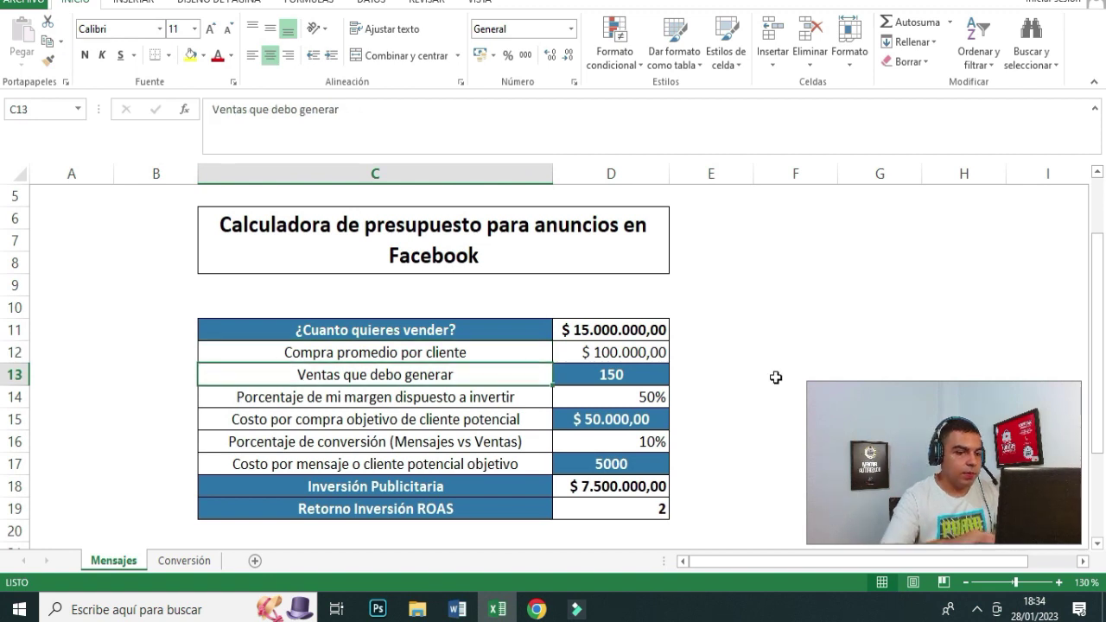
{"action": "left_click", "coordinate": [596, 327]}
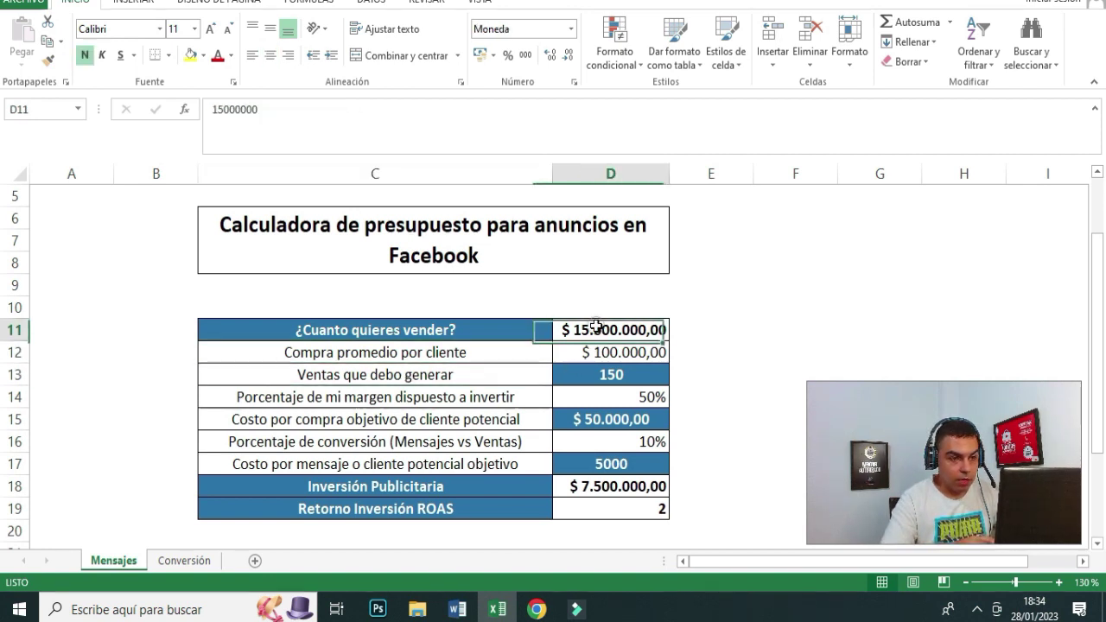
{"action": "left_click", "coordinate": [592, 374]}
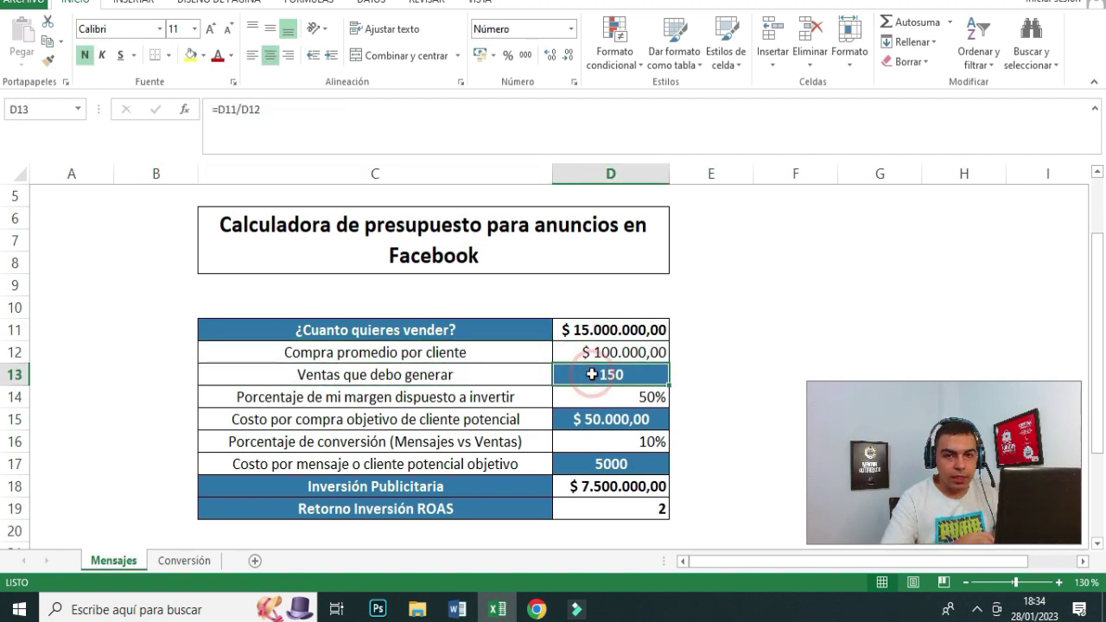
{"action": "left_click", "coordinate": [385, 400]}
{"action": "left_click", "coordinate": [612, 351]}
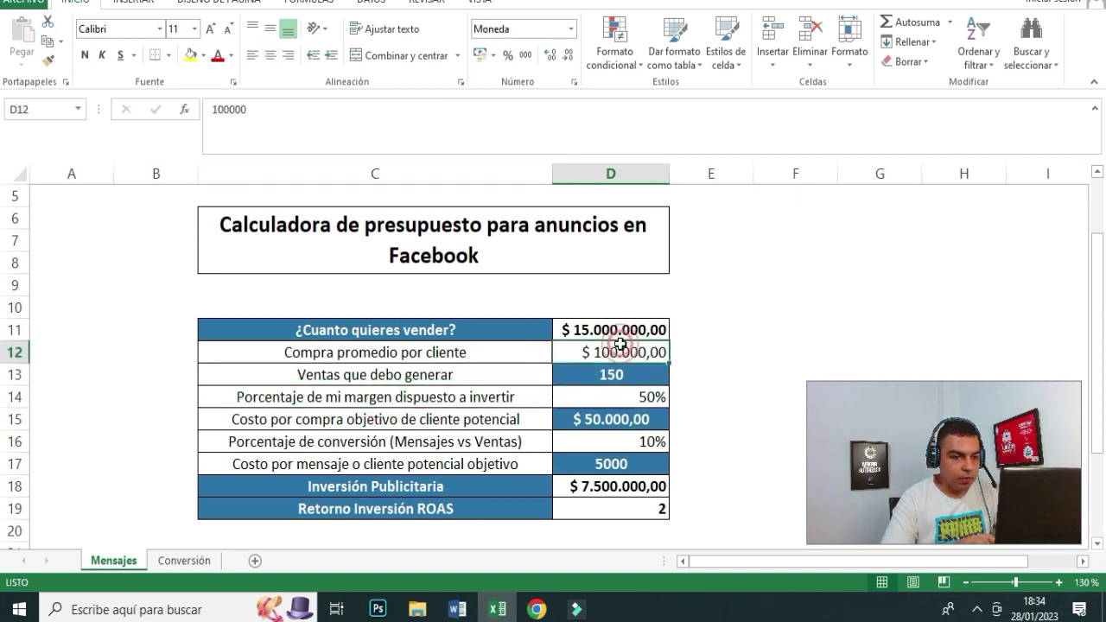
{"action": "left_click", "coordinate": [699, 384]}
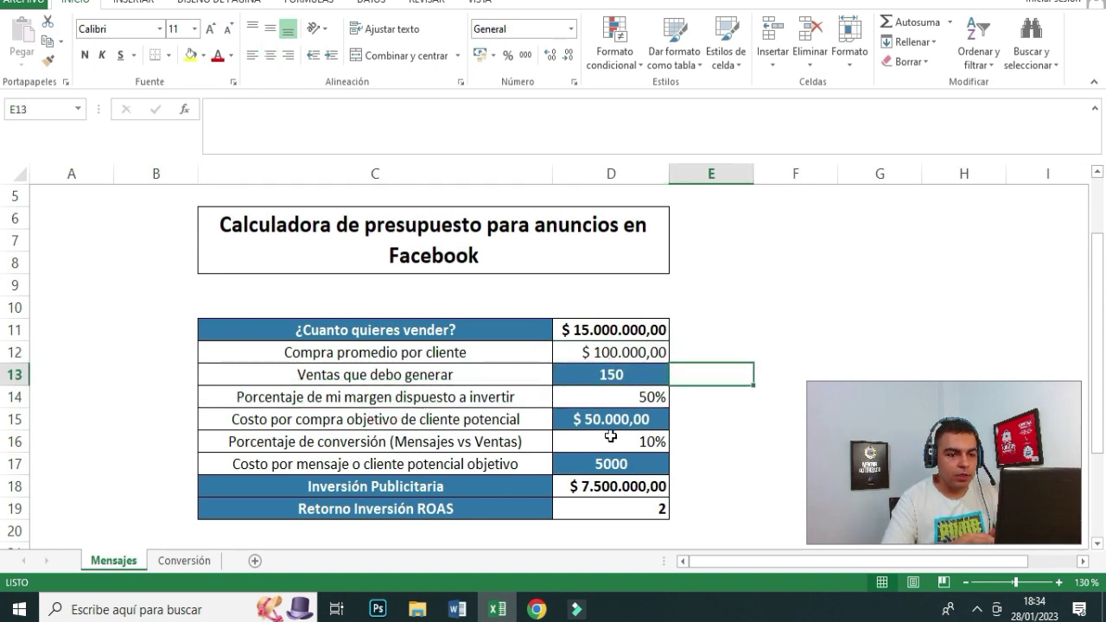
Review the margin percentage, target cost per purchase, conversion percentage, cost per message and advertising investment in rows 14 to 18.
{"action": "left_click", "coordinate": [644, 398]}
{"action": "left_click", "coordinate": [610, 419]}
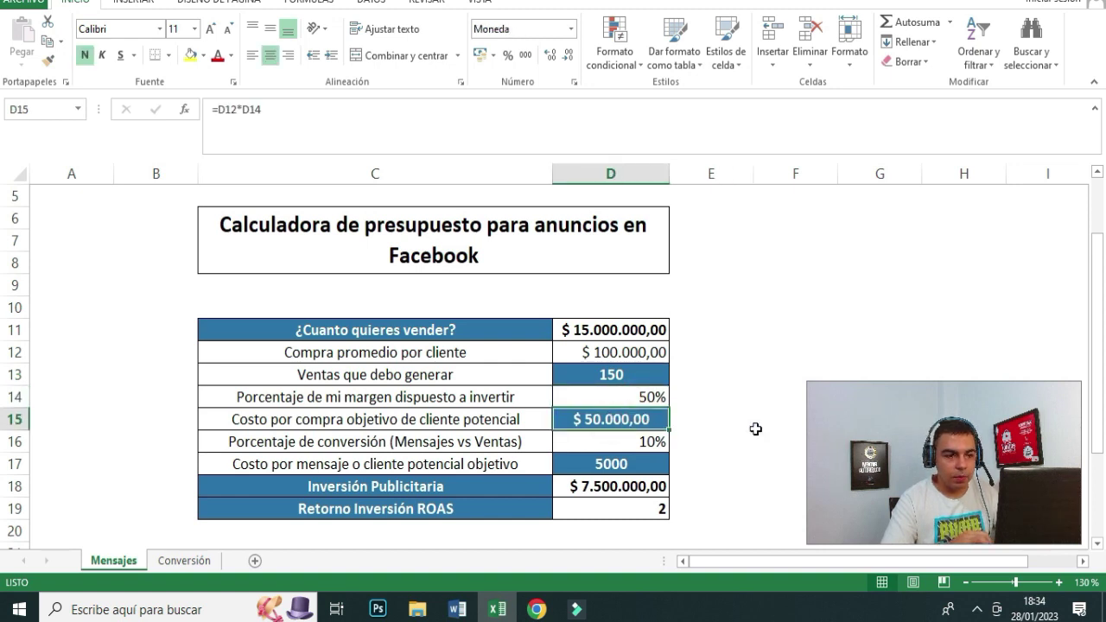
{"action": "left_click", "coordinate": [372, 442]}
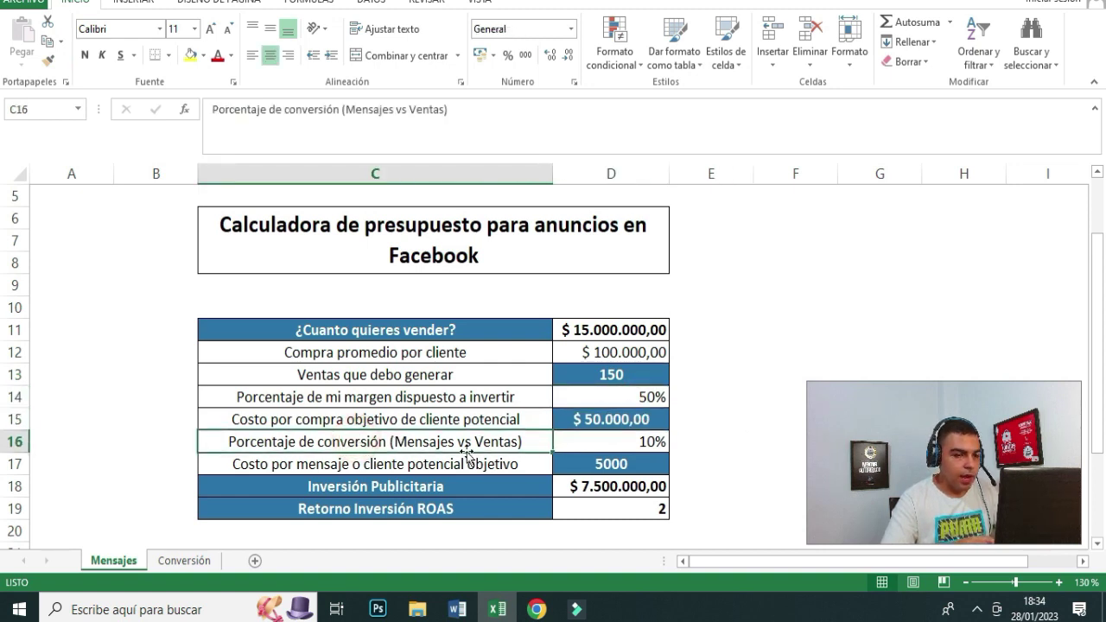
{"action": "left_click_drag", "start_coordinate": [584, 440], "coordinate": [463, 444]}
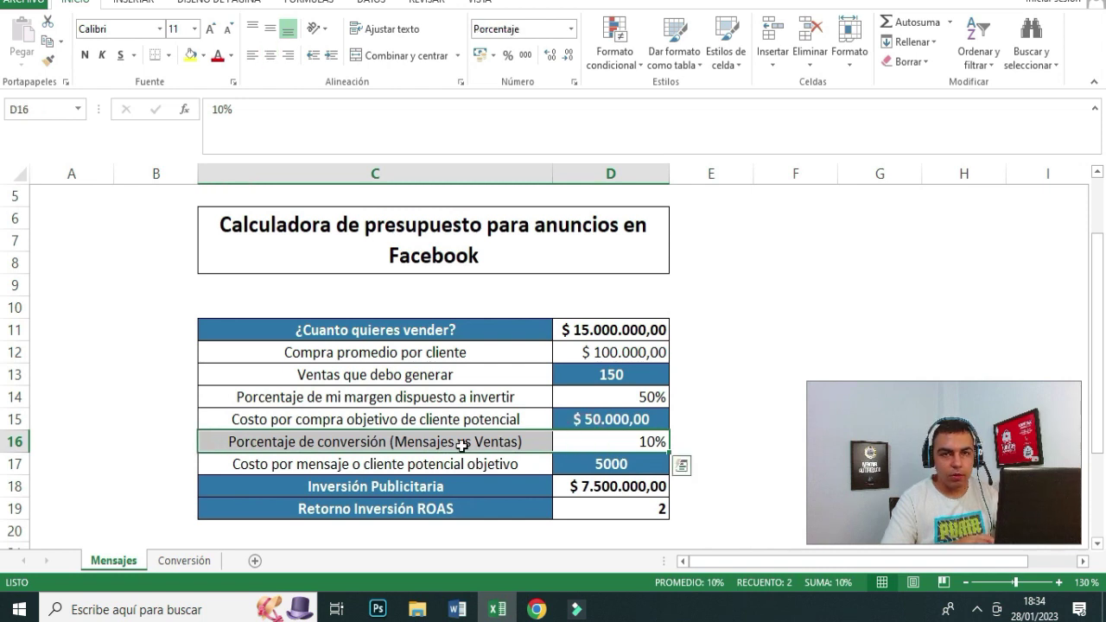
{"action": "left_click", "coordinate": [484, 465]}
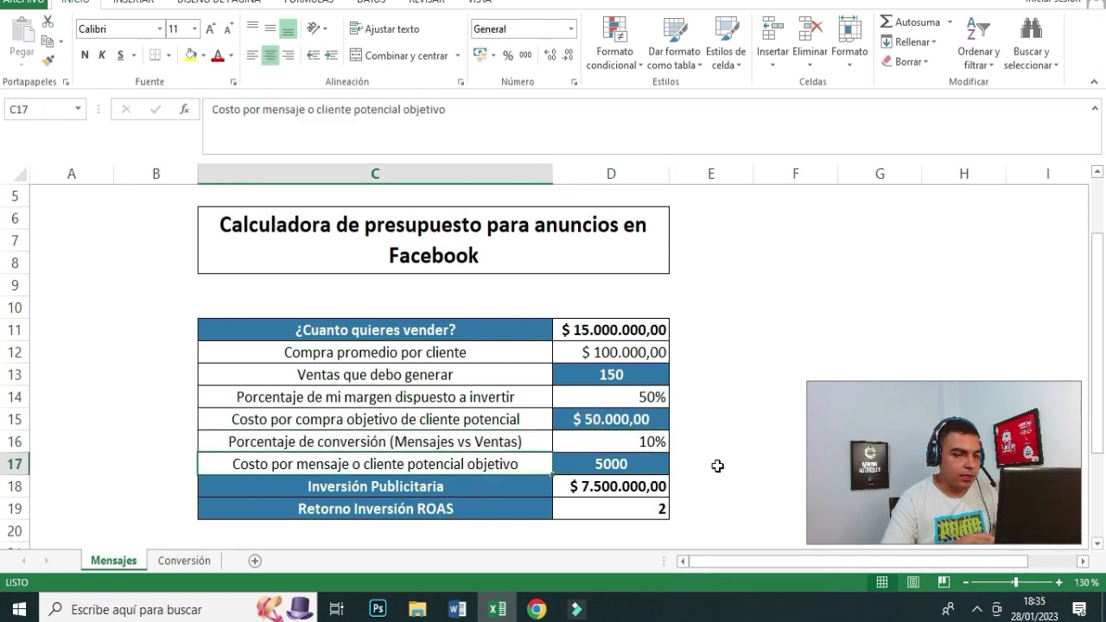
{"action": "left_click", "coordinate": [648, 471]}
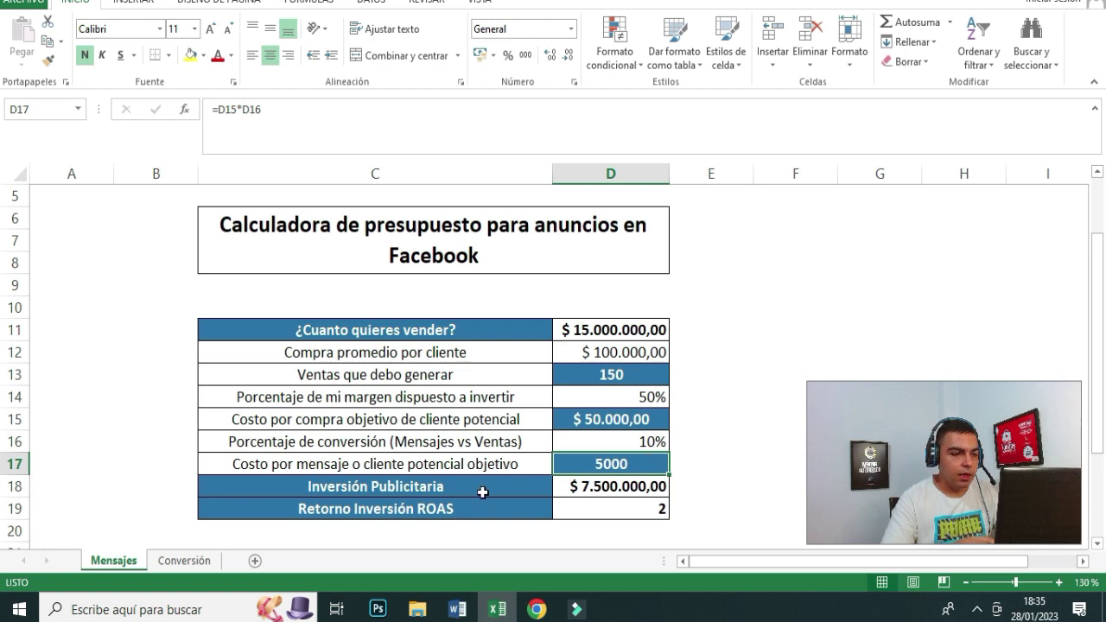
{"action": "left_click", "coordinate": [583, 486]}
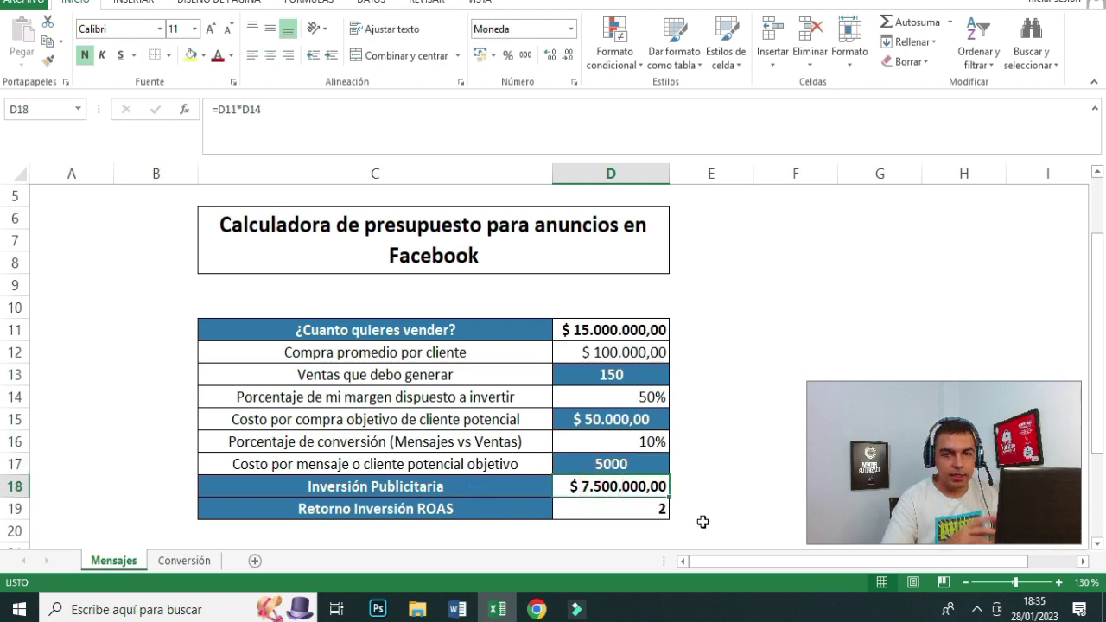
Set the sales target in D11 to 3000.
{"action": "key", "text": "Up"}
{"action": "key", "text": "Up"}
{"action": "key", "text": "Up"}
{"action": "key", "text": "Up"}
{"action": "key", "text": "Up"}
{"action": "key", "text": "Up"}
{"action": "key", "text": "Up"}
{"action": "key", "text": "Up"}
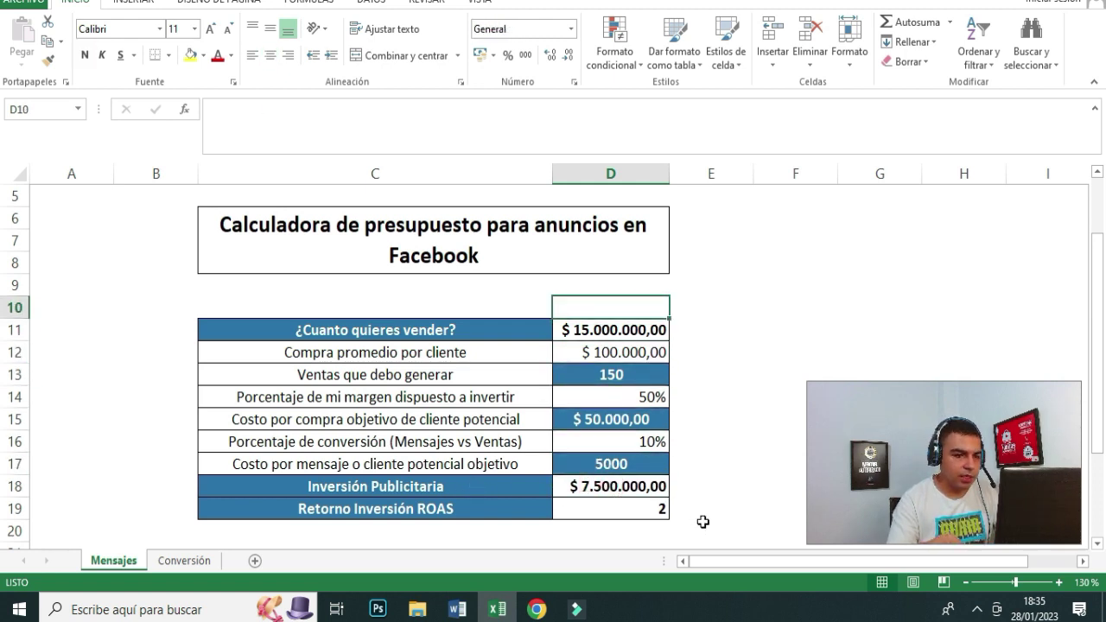
{"action": "key", "text": "Down"}
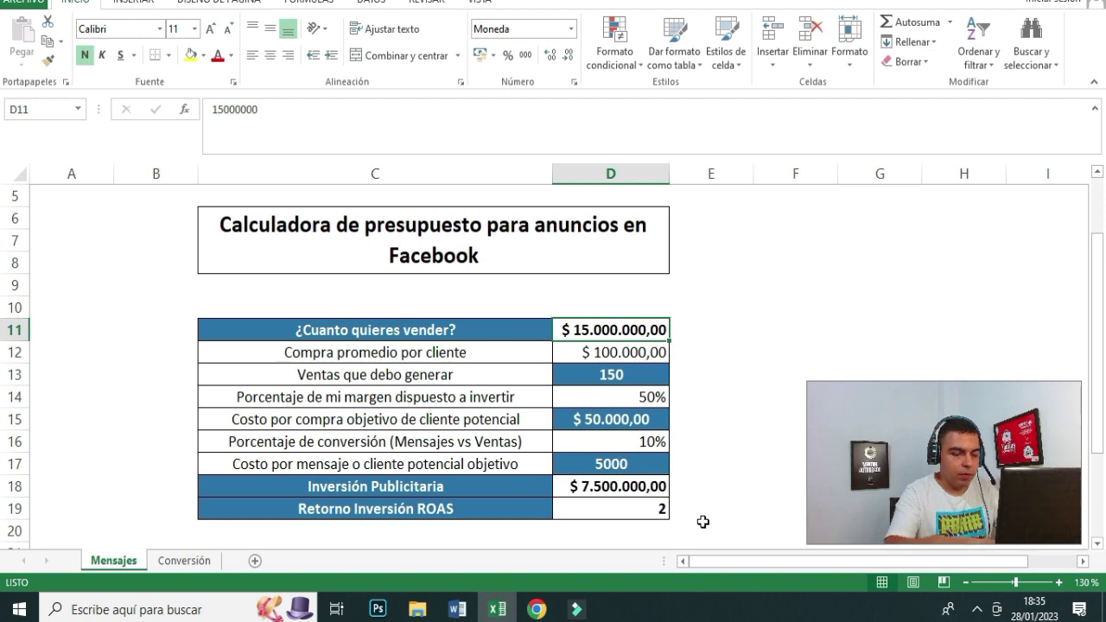
{"action": "type", "text": "3000"}
{"action": "key", "text": "Right"}
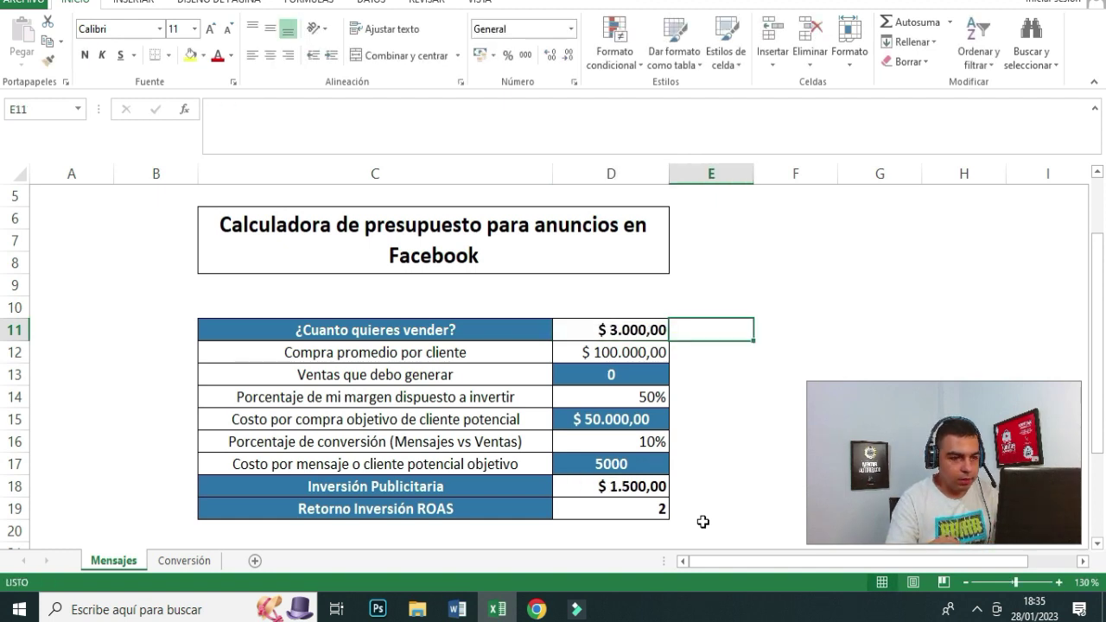
Set the average purchase per client in D12 to 200 and check the advertising investment in D18.
{"action": "key", "text": "Left"}
{"action": "key", "text": "Down"}
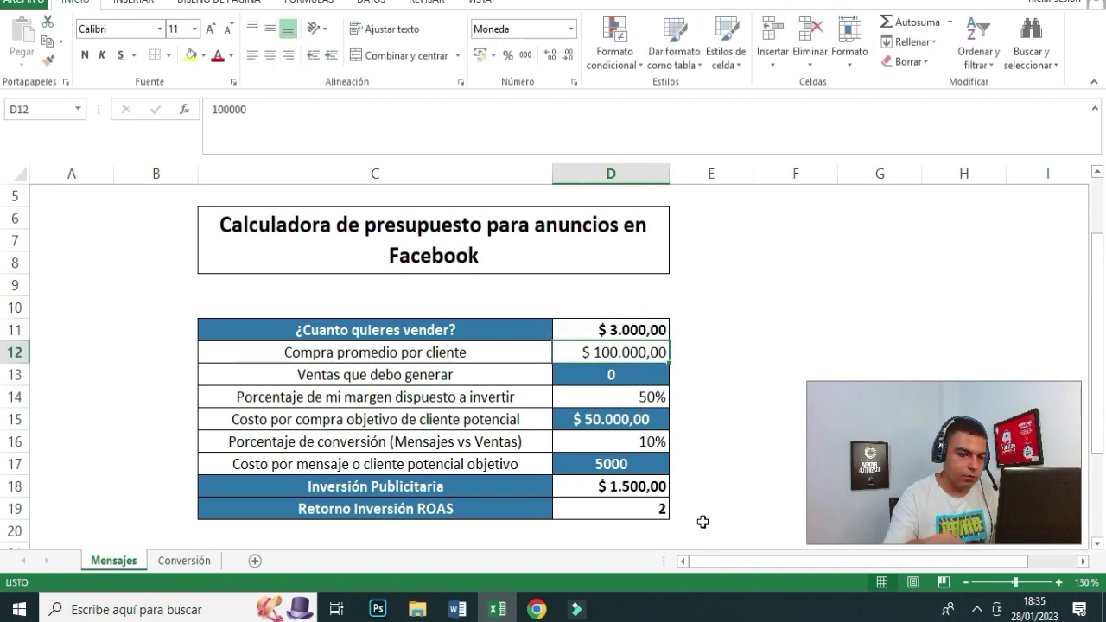
{"action": "type", "text": "0"}
{"action": "key", "text": "Right"}
{"action": "key", "text": "Left"}
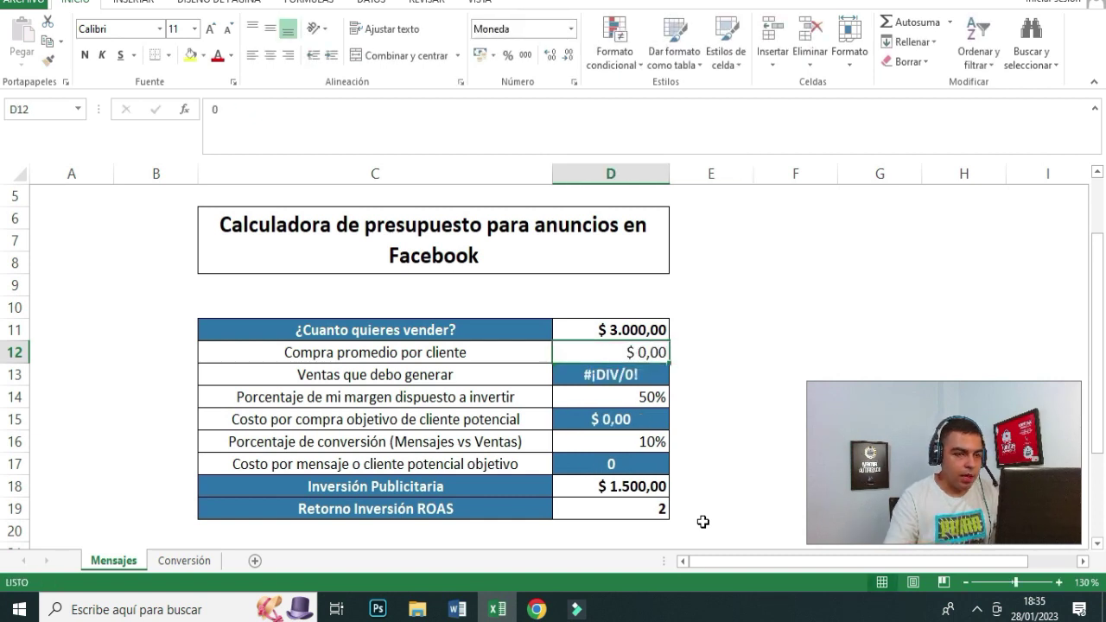
{"action": "type", "text": "200"}
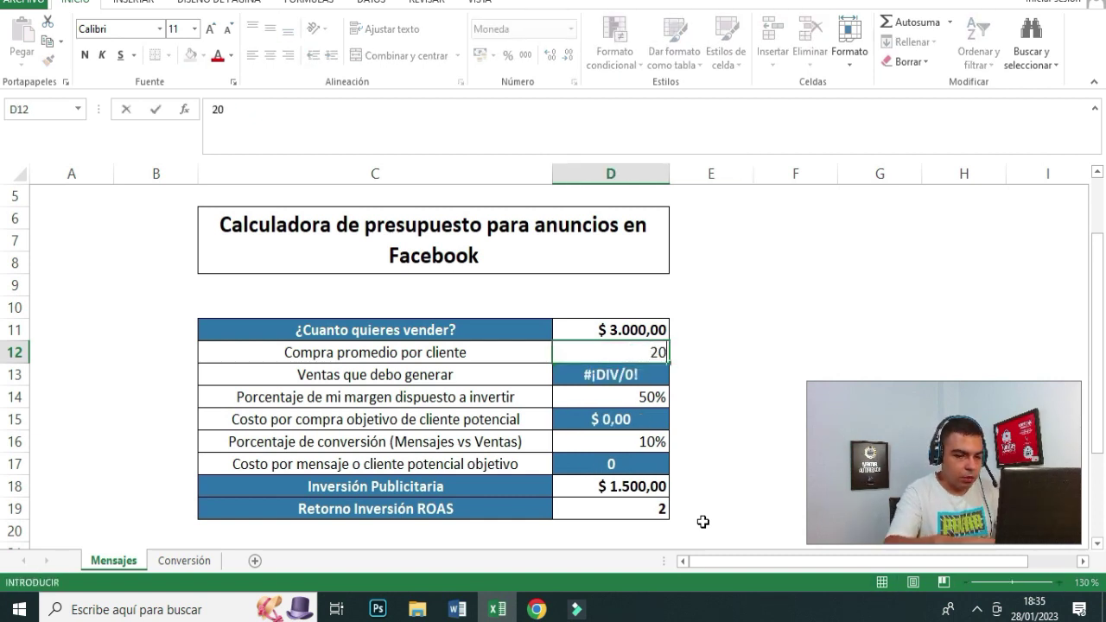
{"action": "key", "text": "Return"}
{"action": "key", "text": "Down"}
{"action": "key", "text": "Down"}
{"action": "key", "text": "Down"}
{"action": "key", "text": "Down"}
{"action": "key", "text": "Down"}
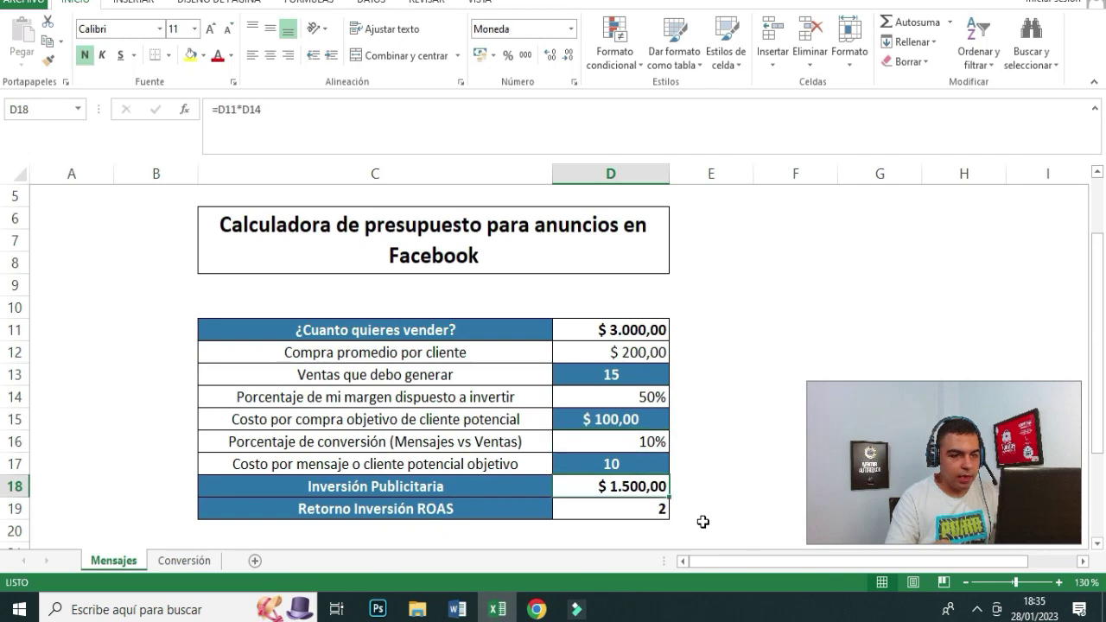
Switch to the Conversión sheet and set its sales target in D11 to 1000.
{"action": "left_click", "coordinate": [192, 562]}
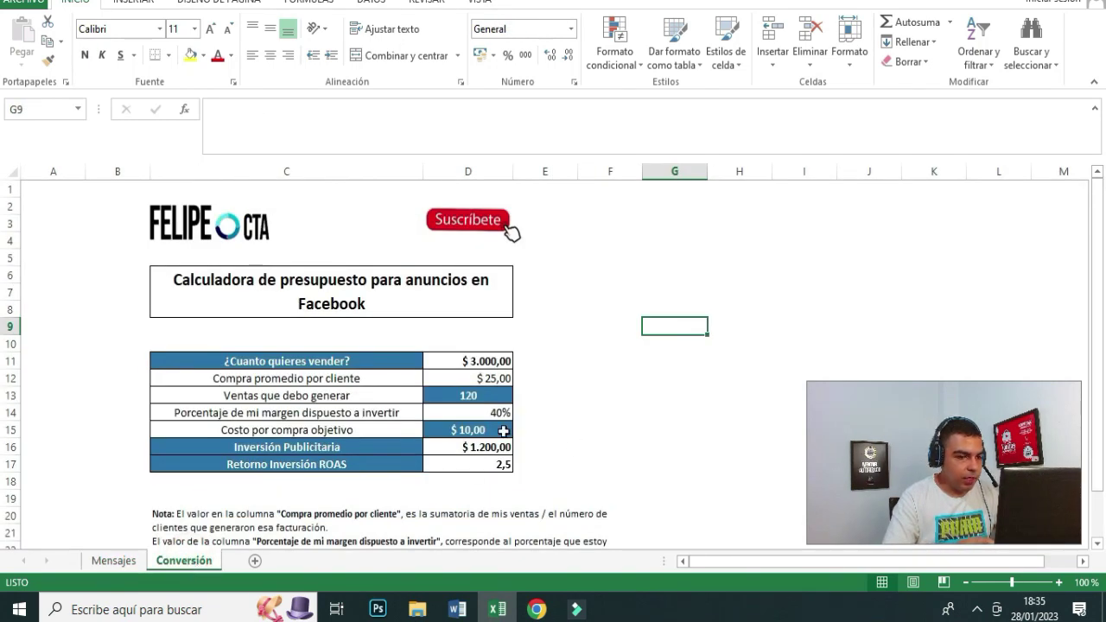
{"action": "left_click", "coordinate": [1058, 584]}
{"action": "left_click", "coordinate": [1059, 584]}
{"action": "left_click", "coordinate": [1059, 584]}
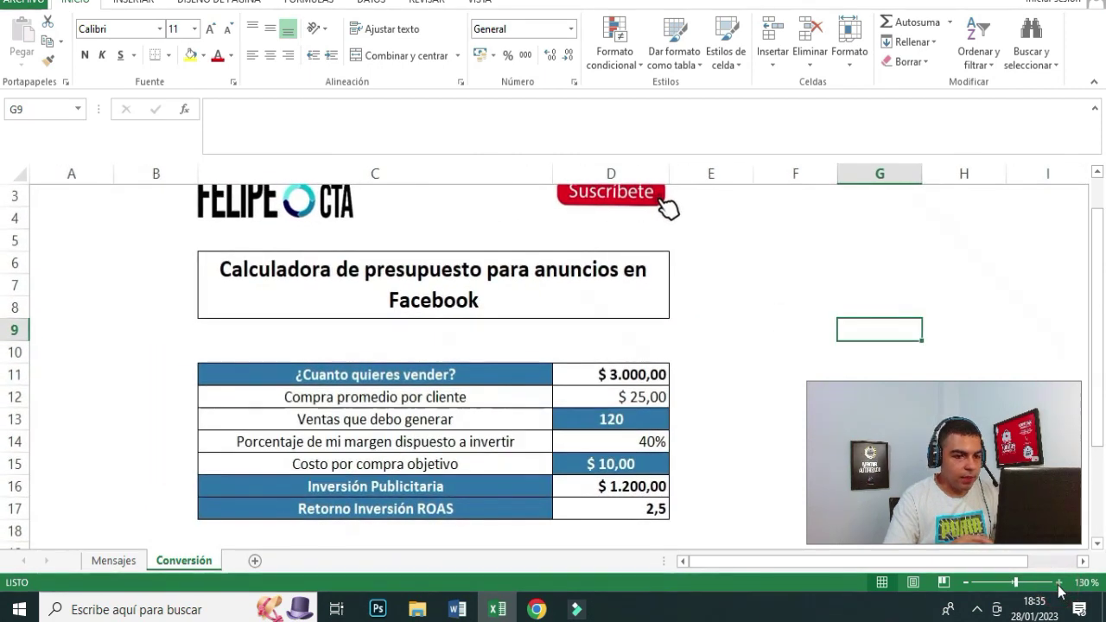
{"action": "left_click_drag", "start_coordinate": [1097, 344], "coordinate": [1094, 360]}
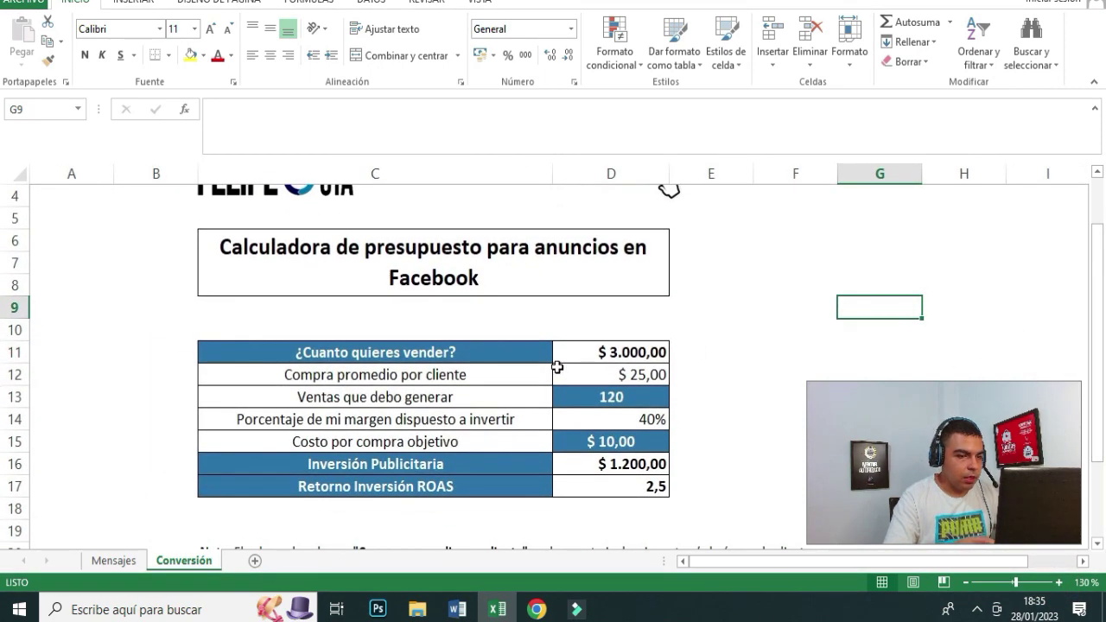
{"action": "left_click", "coordinate": [625, 352]}
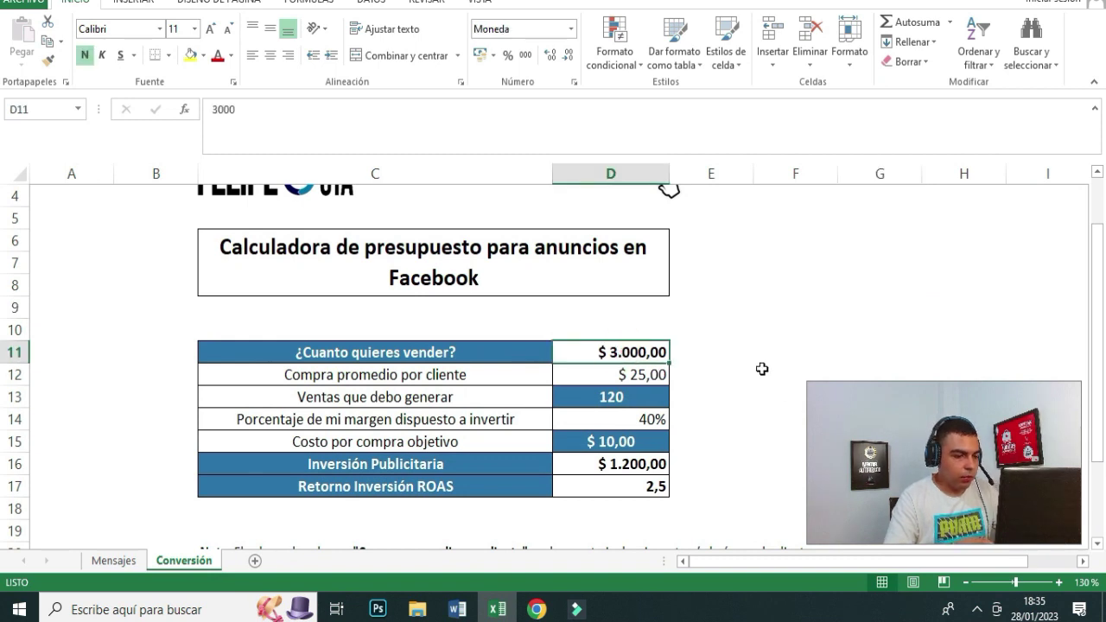
{"action": "type", "text": "1000"}
{"action": "key", "text": "Return"}
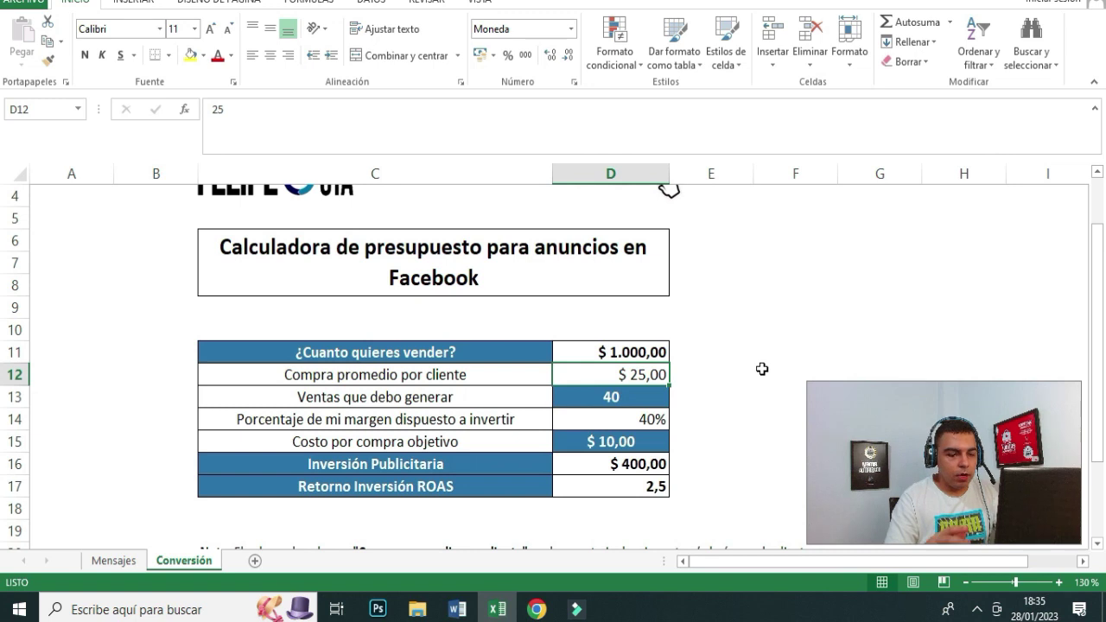
Set the average purchase per client in D12 to 17 and check the sales to generate in D13 against the sales target.
{"action": "type", "text": "17"}
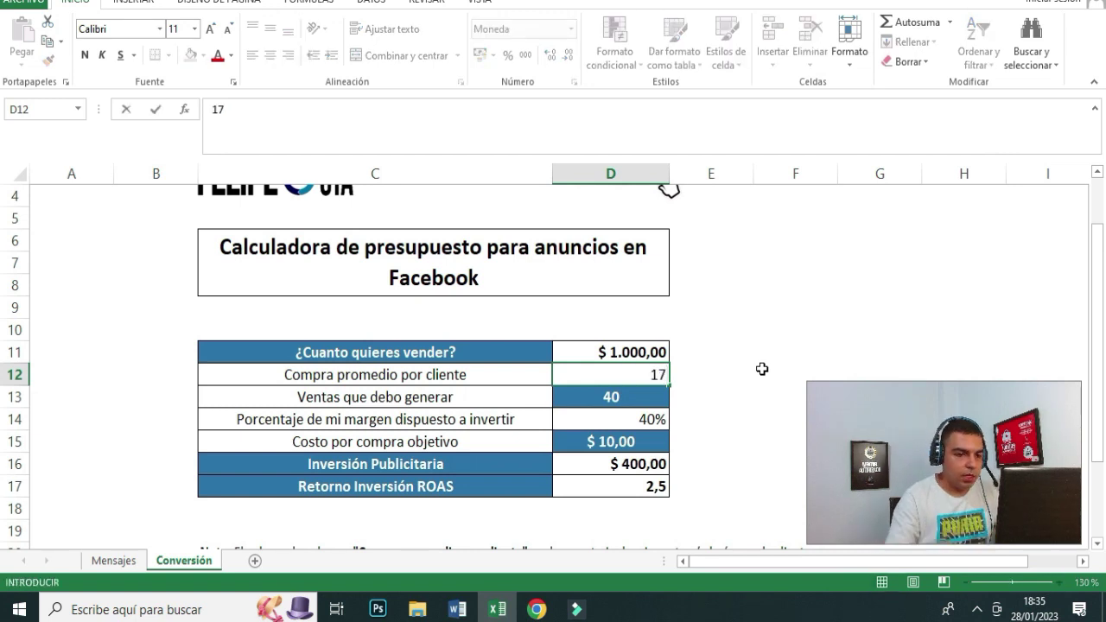
{"action": "key", "text": "Tab"}
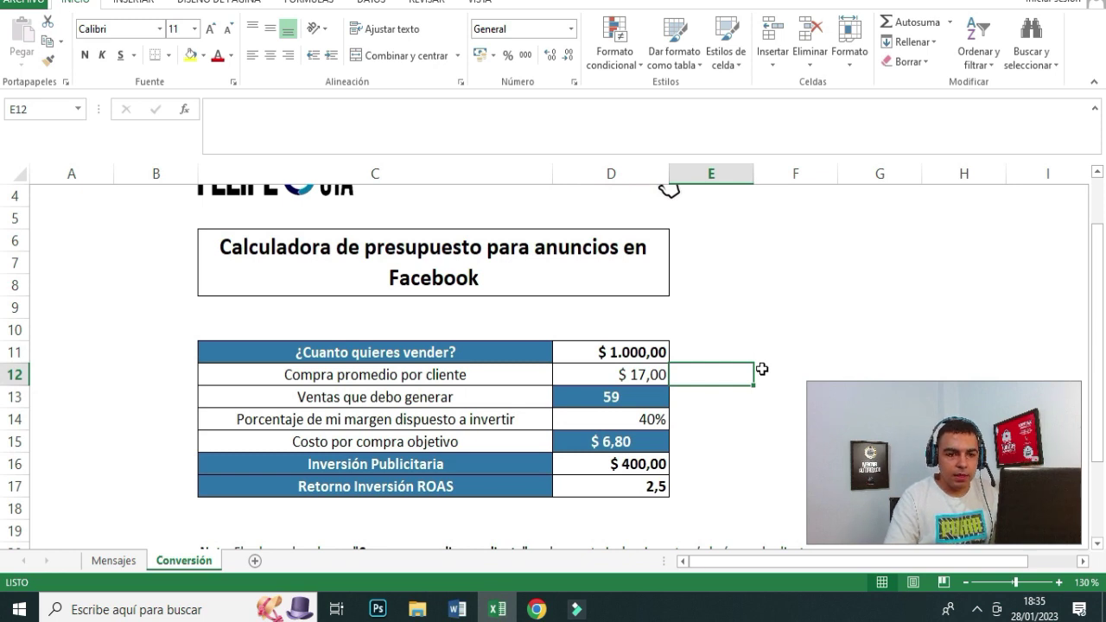
{"action": "key", "text": "Left"}
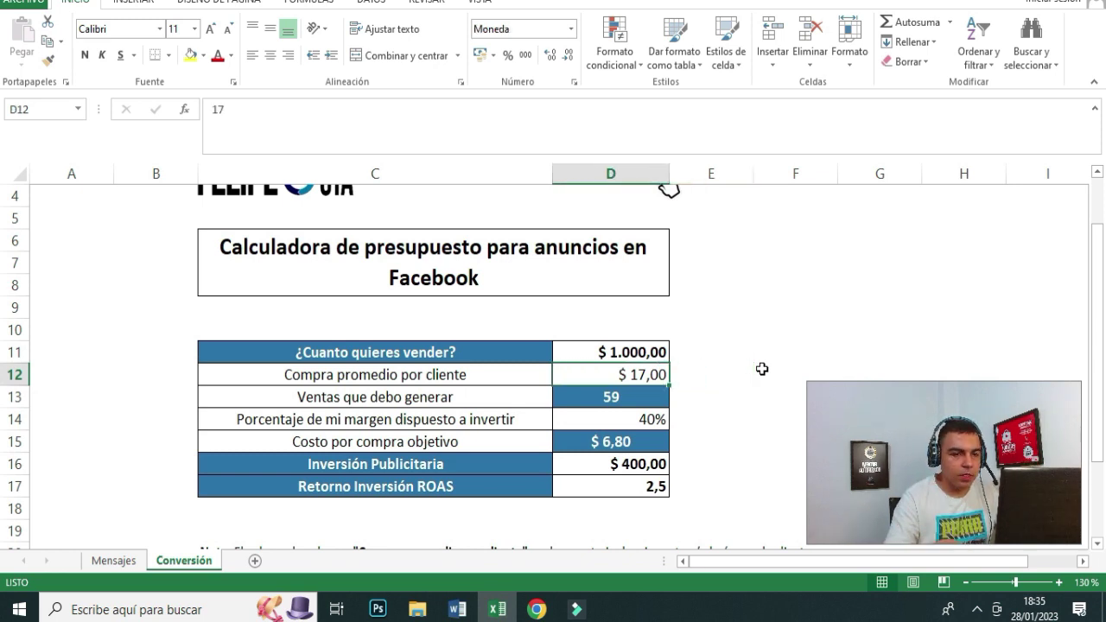
{"action": "key", "text": "Left"}
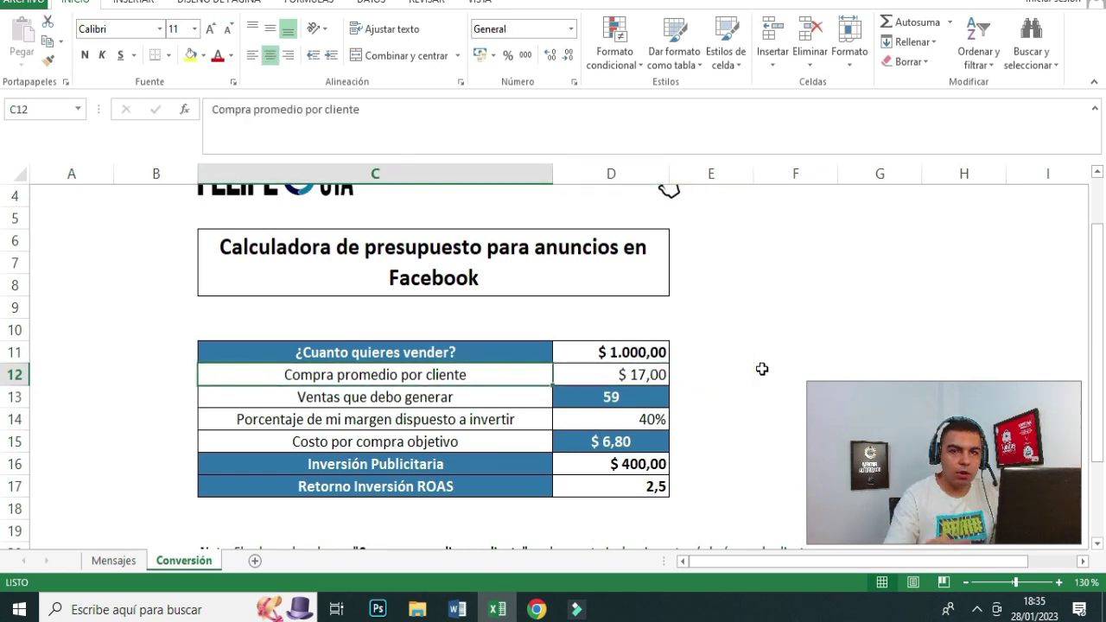
{"action": "key", "text": "Right"}
{"action": "key", "text": "Left"}
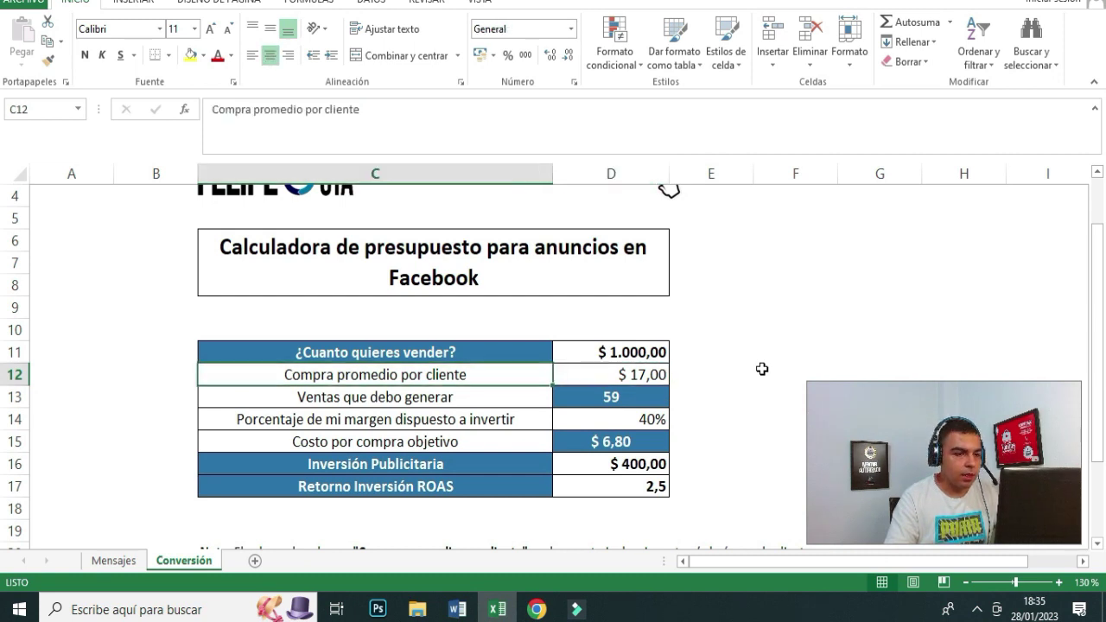
{"action": "key", "text": "Down"}
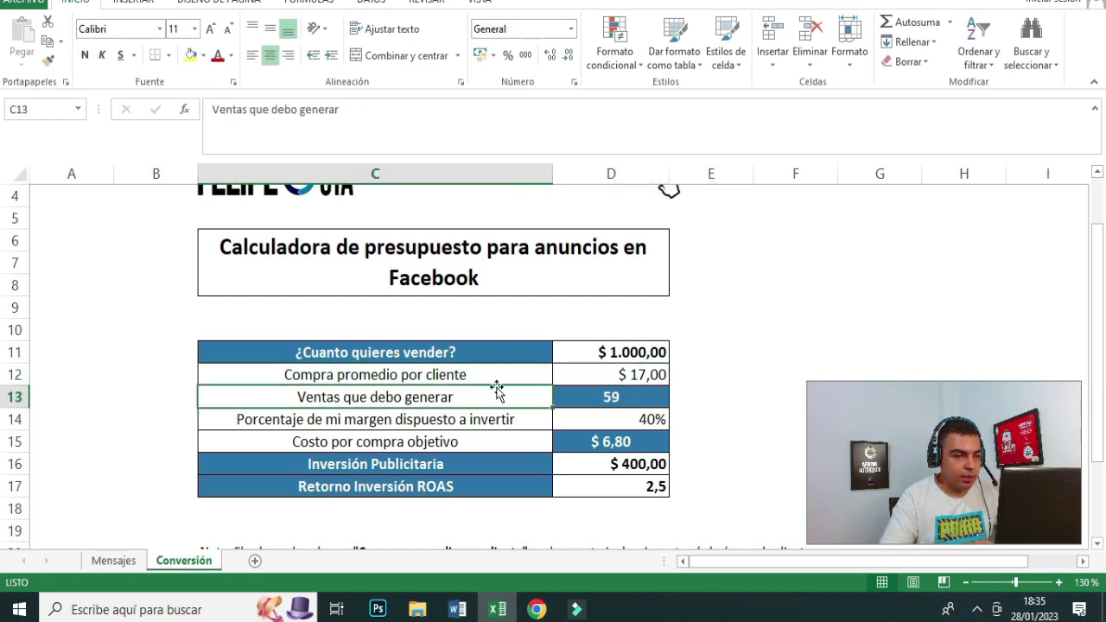
{"action": "left_click", "coordinate": [613, 353]}
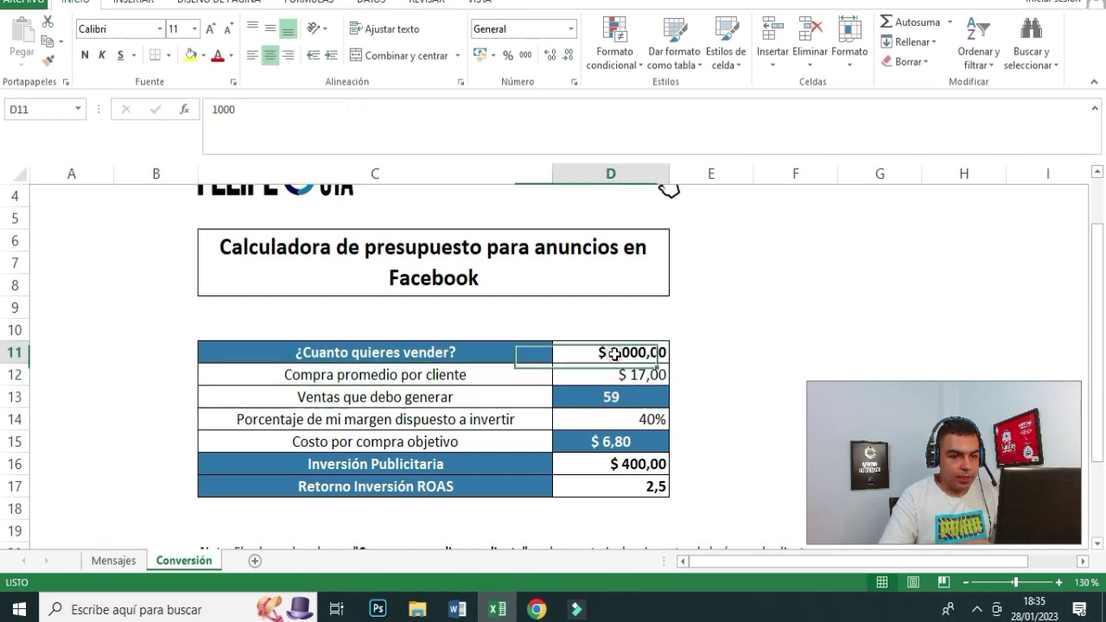
{"action": "left_click", "coordinate": [630, 401]}
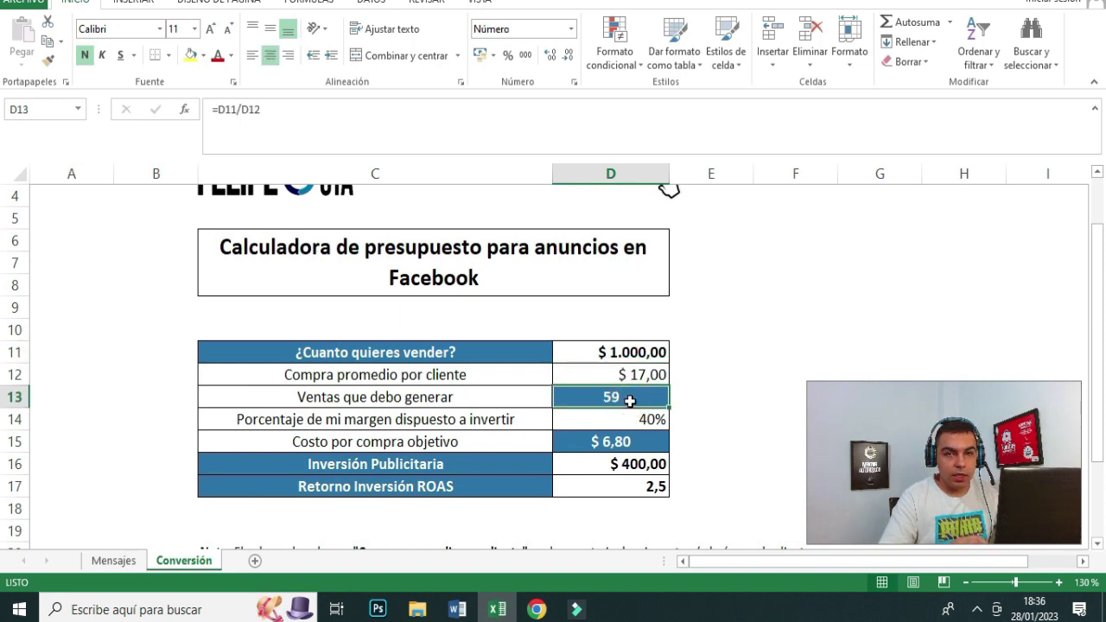
{"action": "left_click", "coordinate": [592, 352]}
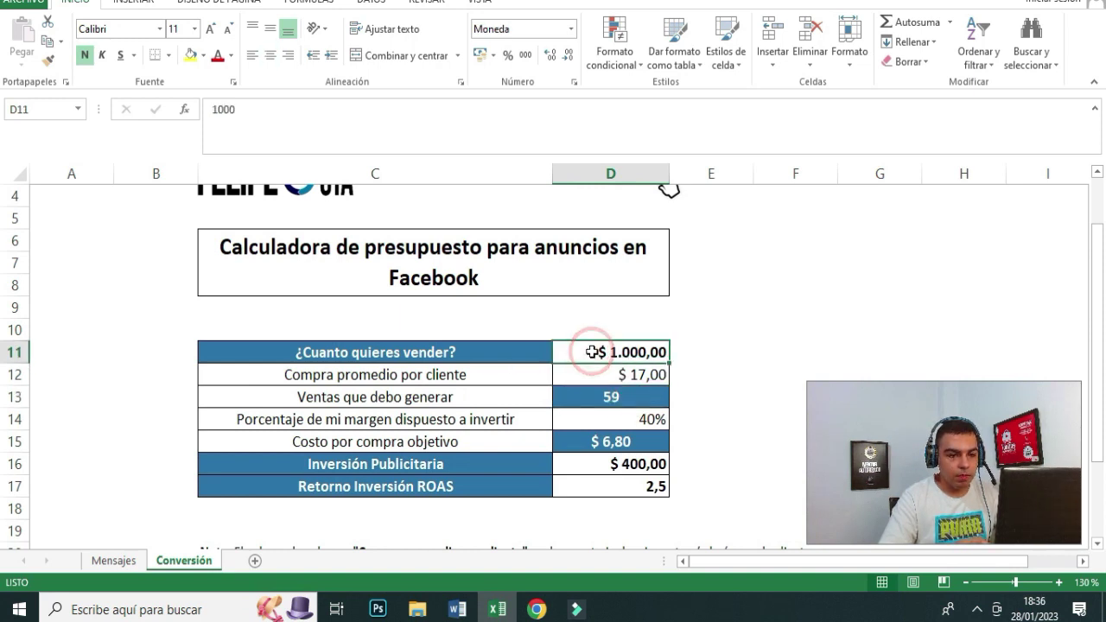
Set the percentage of margin willing to invest in D14 to 60%.
{"action": "left_click", "coordinate": [369, 423]}
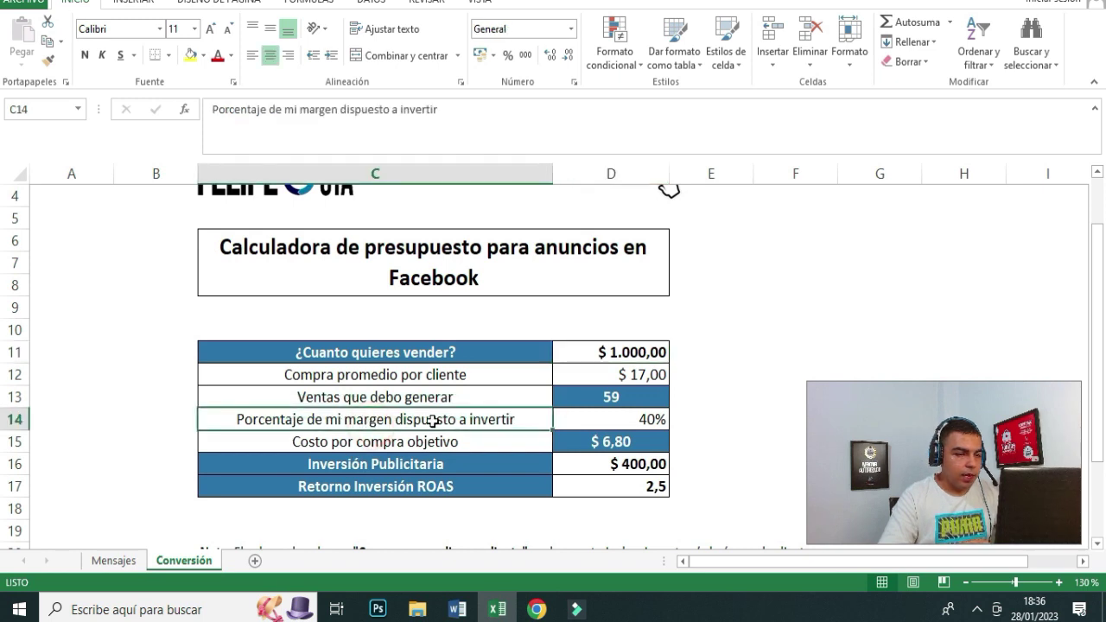
{"action": "left_click", "coordinate": [616, 425]}
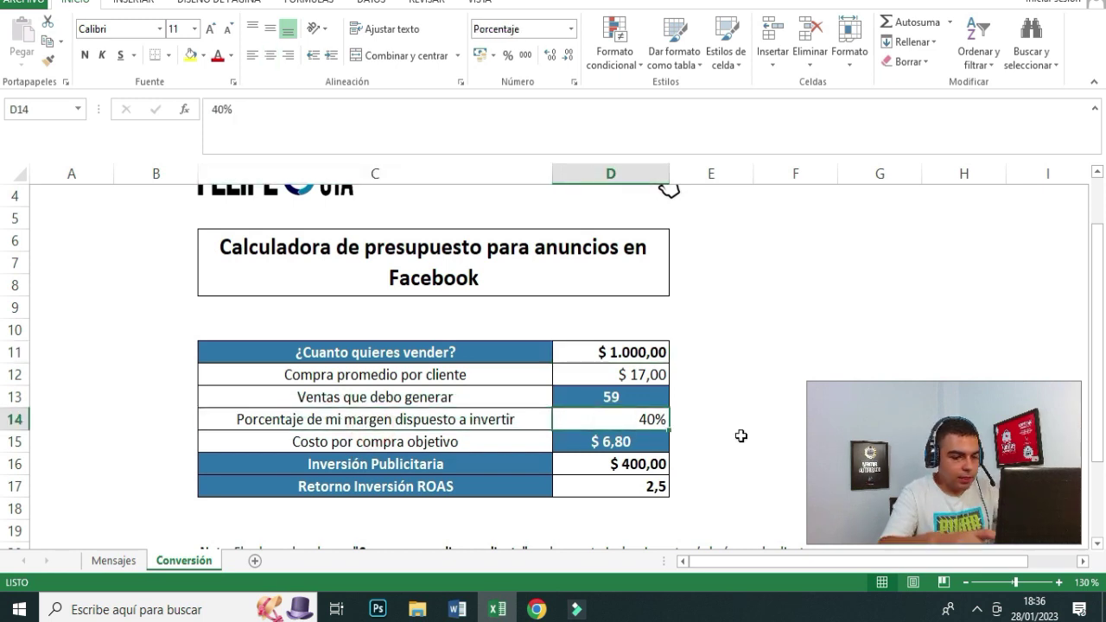
{"action": "type", "text": "60"}
{"action": "key", "text": "Return"}
{"action": "key", "text": "Left"}
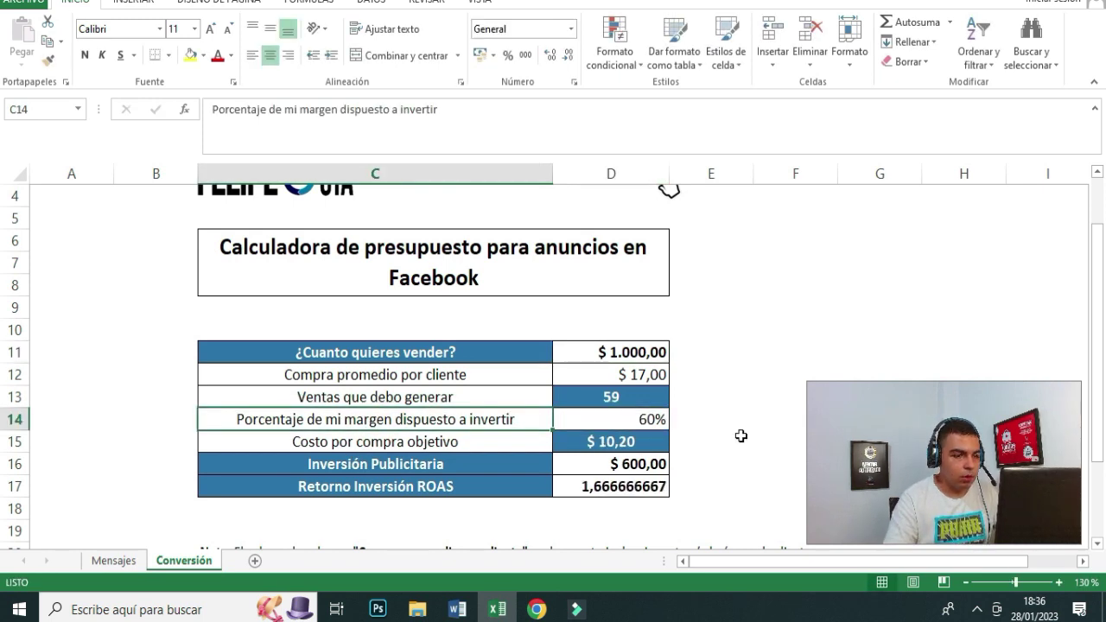
{"action": "key", "text": "Right"}
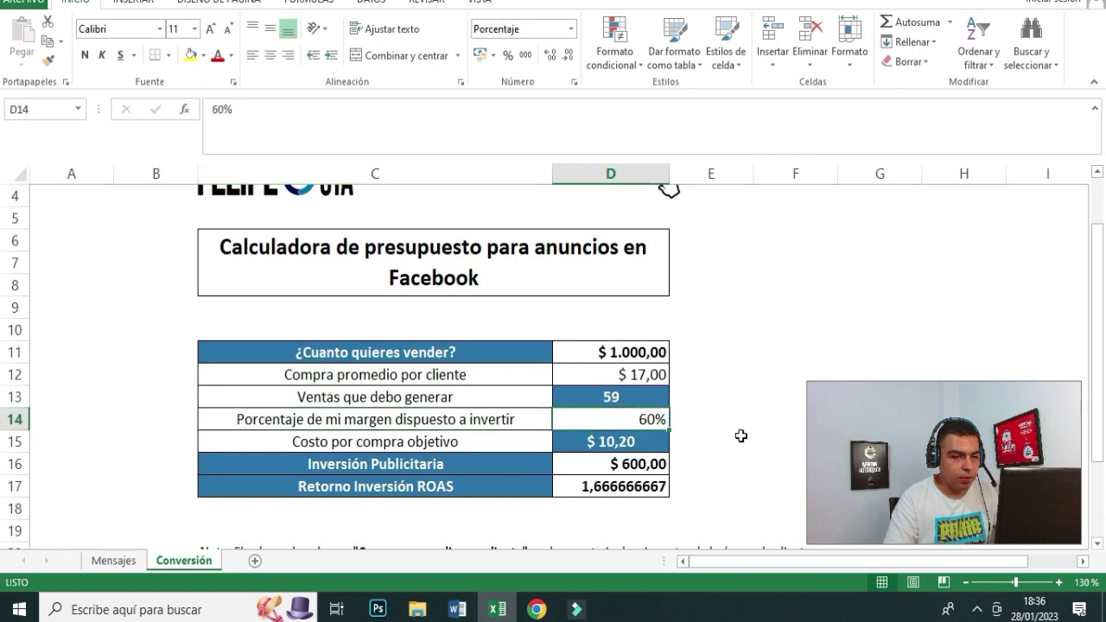
Review the sales target, average purchase and margin percentage, and examine the target cost per purchase in row 15.
{"action": "key", "text": "Up"}
{"action": "key", "text": "Up"}
{"action": "key", "text": "Up"}
{"action": "key", "text": "Down"}
{"action": "key", "text": "Down"}
{"action": "key", "text": "Down"}
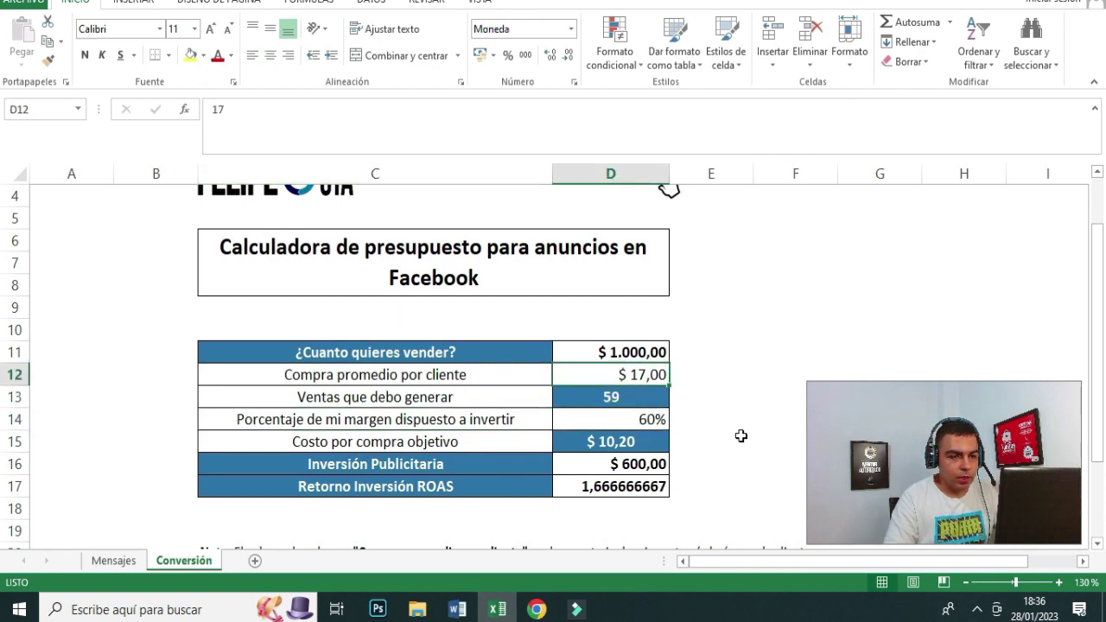
{"action": "key", "text": "Left"}
{"action": "key", "text": "Down"}
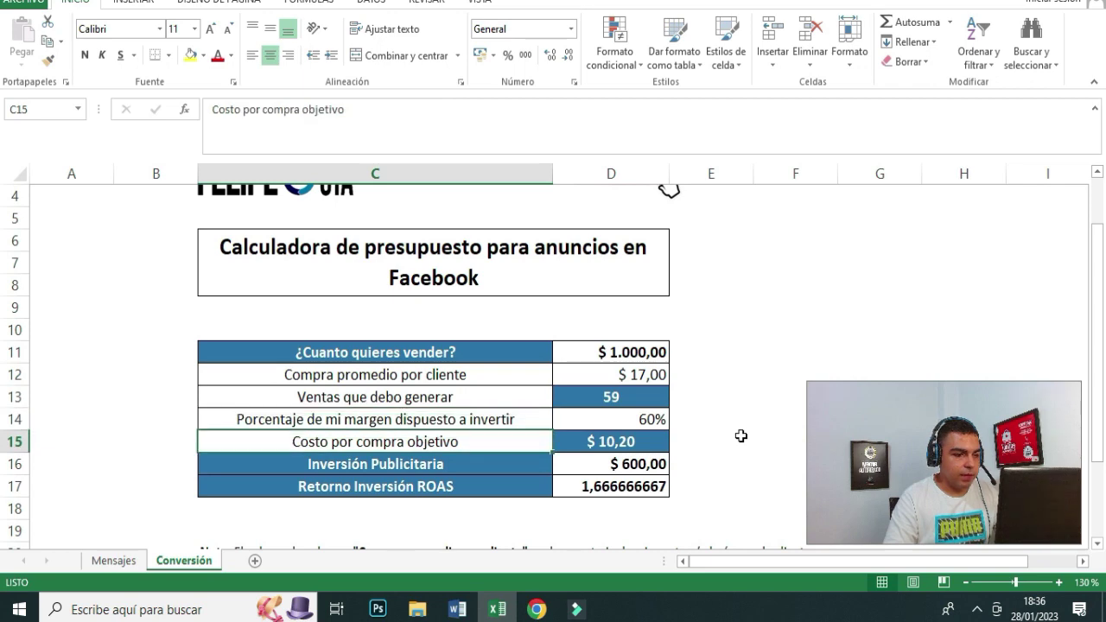
{"action": "key", "text": "shift+Right"}
{"action": "key", "text": "shift+Right"}
{"action": "key", "text": "shift+Left"}
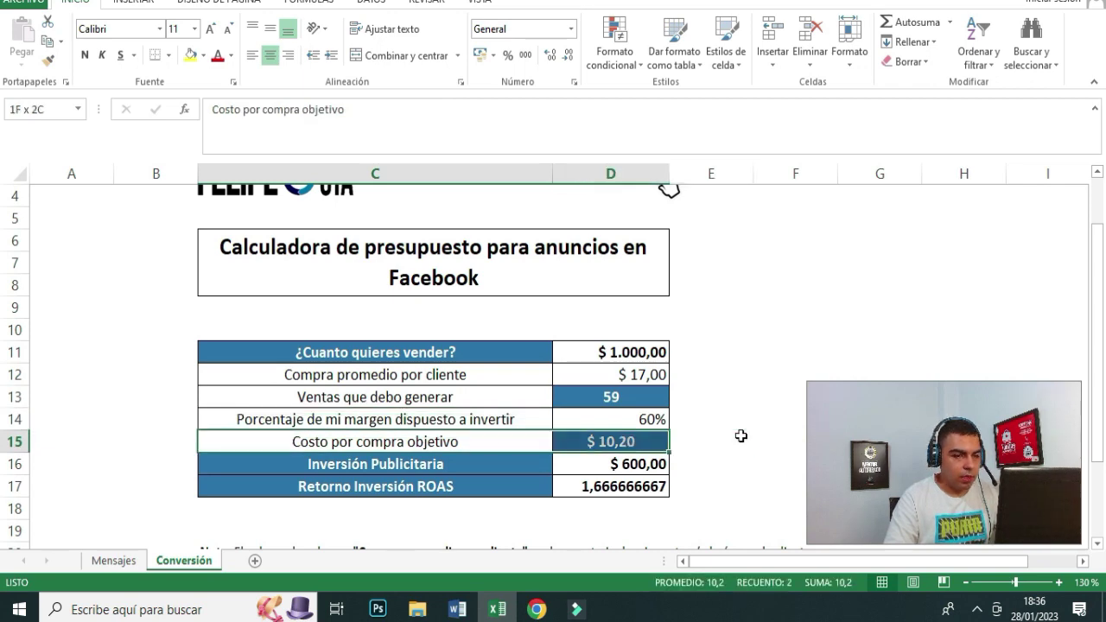
{"action": "left_click", "coordinate": [741, 437]}
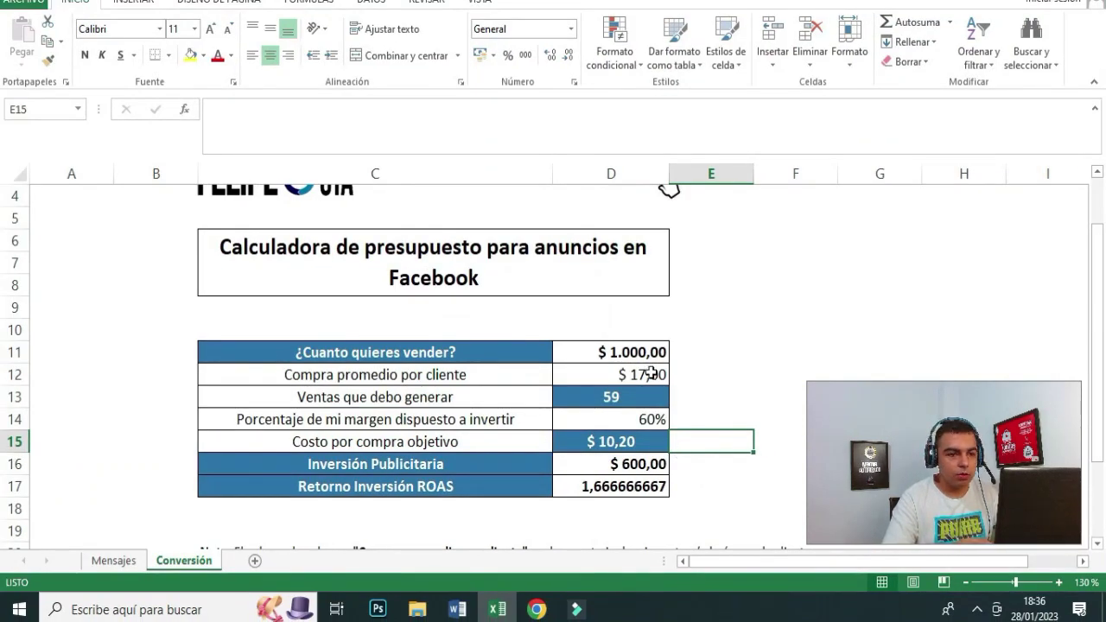
Collapse the ribbon to show more of the Conversión sheet and check the advertising investment and ROAS in rows 16 and 17.
{"action": "left_click", "coordinate": [629, 352]}
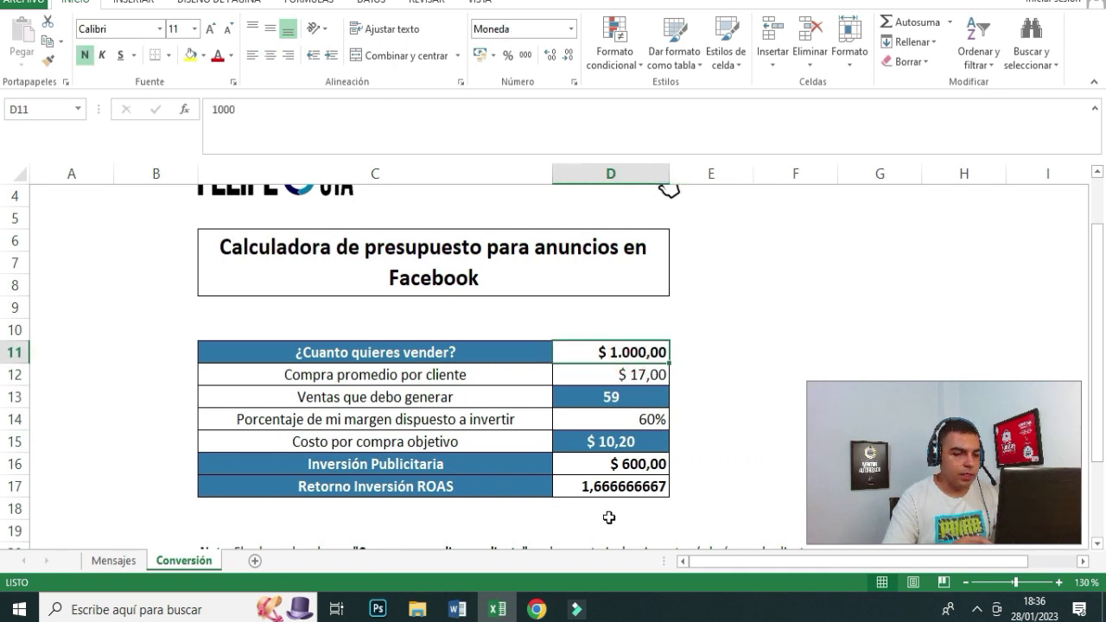
{"action": "key", "text": "ctrl+F1"}
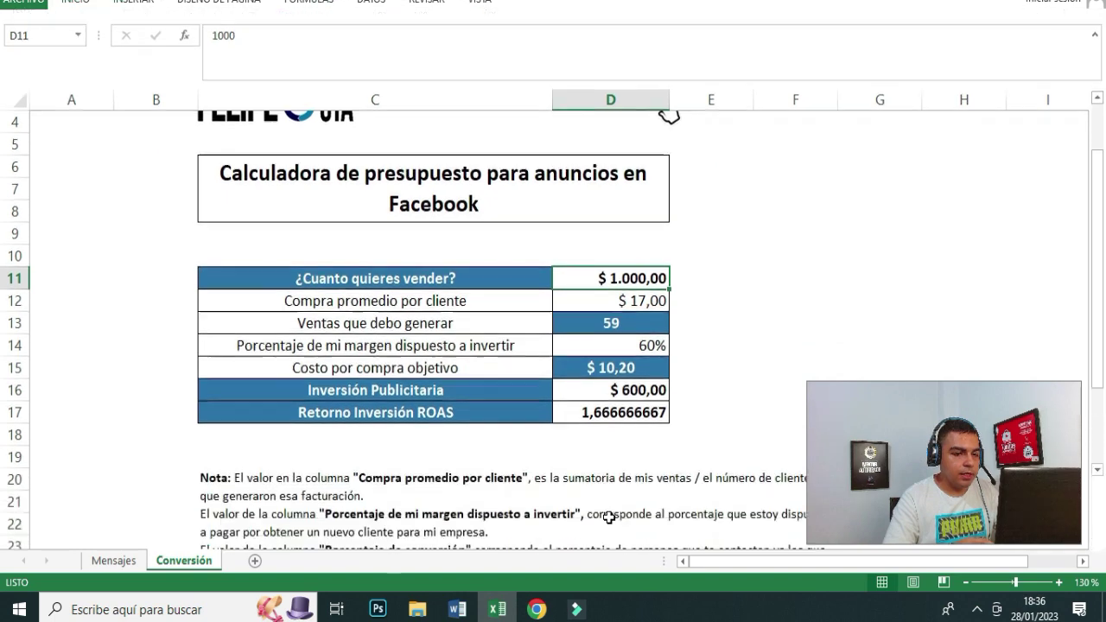
{"action": "left_click", "coordinate": [635, 438]}
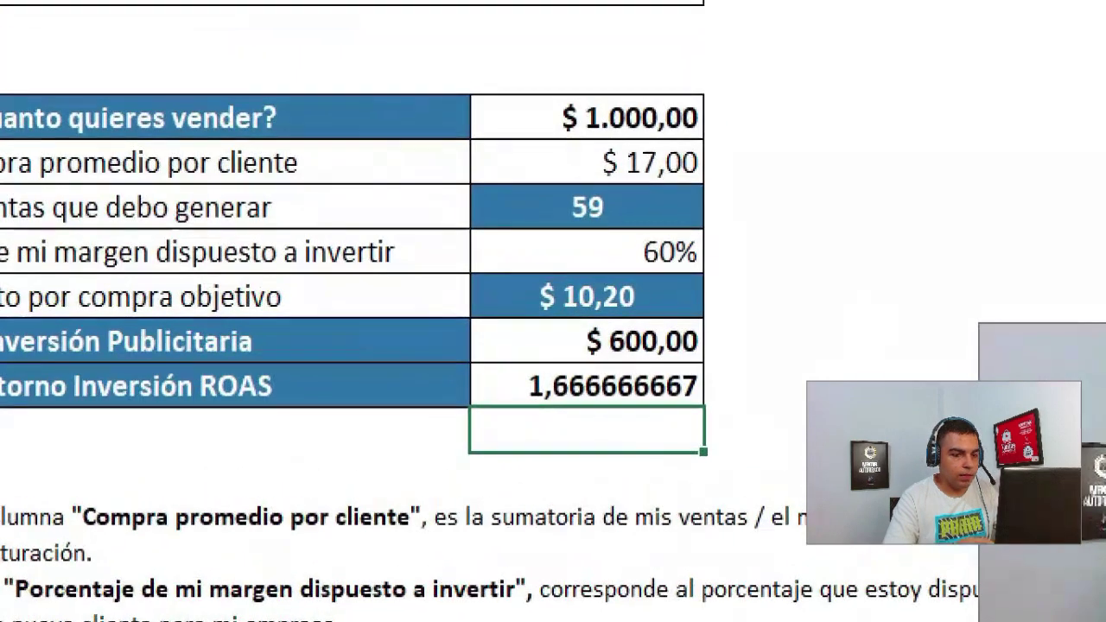
{"action": "mouse_move", "coordinate": [424, 345]}
{"action": "left_mouse_down"}
{"action": "mouse_move", "coordinate": [716, 436]}
{"action": "mouse_move", "coordinate": [728, 431]}
{"action": "left_mouse_up"}
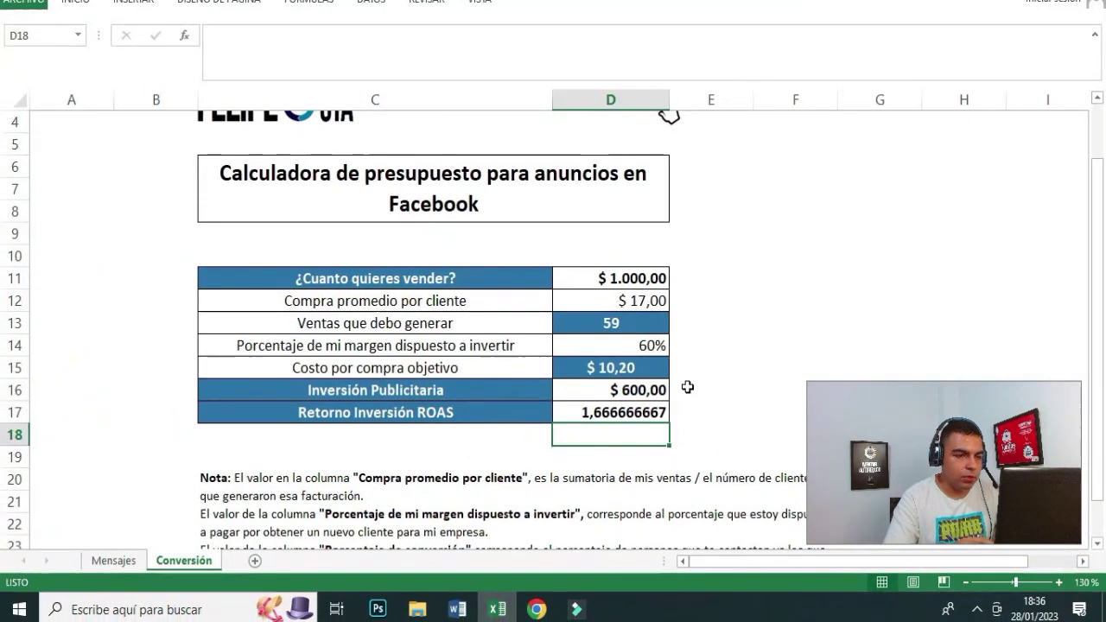
{"action": "left_click", "coordinate": [698, 388]}
{"action": "left_click_drag", "start_coordinate": [1102, 271], "coordinate": [1101, 259]}
{"action": "left_click", "coordinate": [704, 343]}
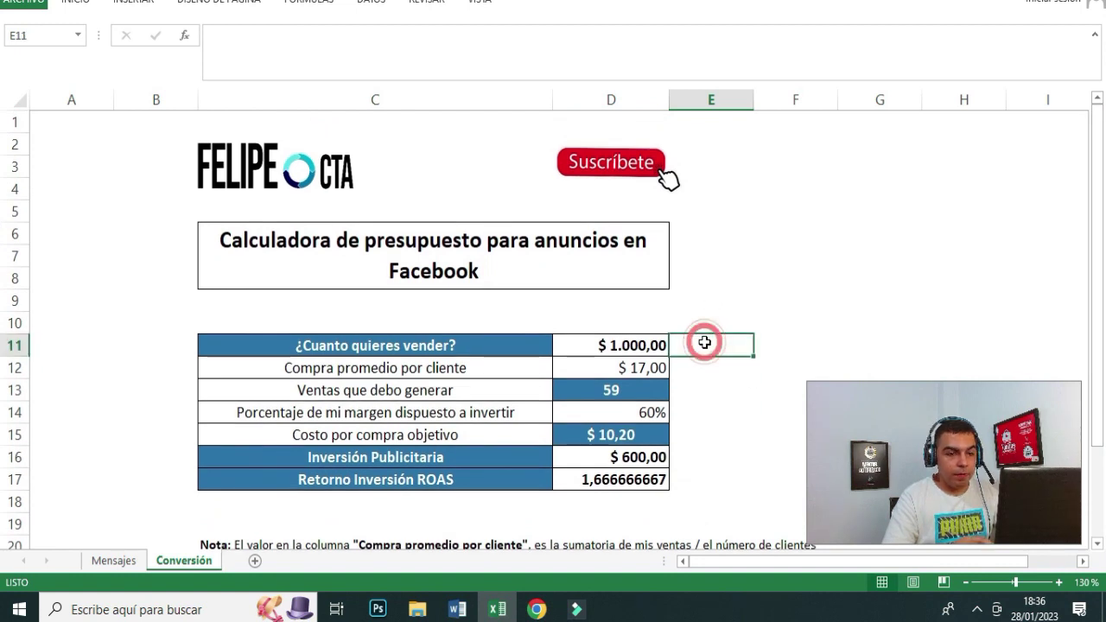
Review the advertising investment in D16 together with the other calculator values in D11:D17.
{"action": "left_click", "coordinate": [584, 458]}
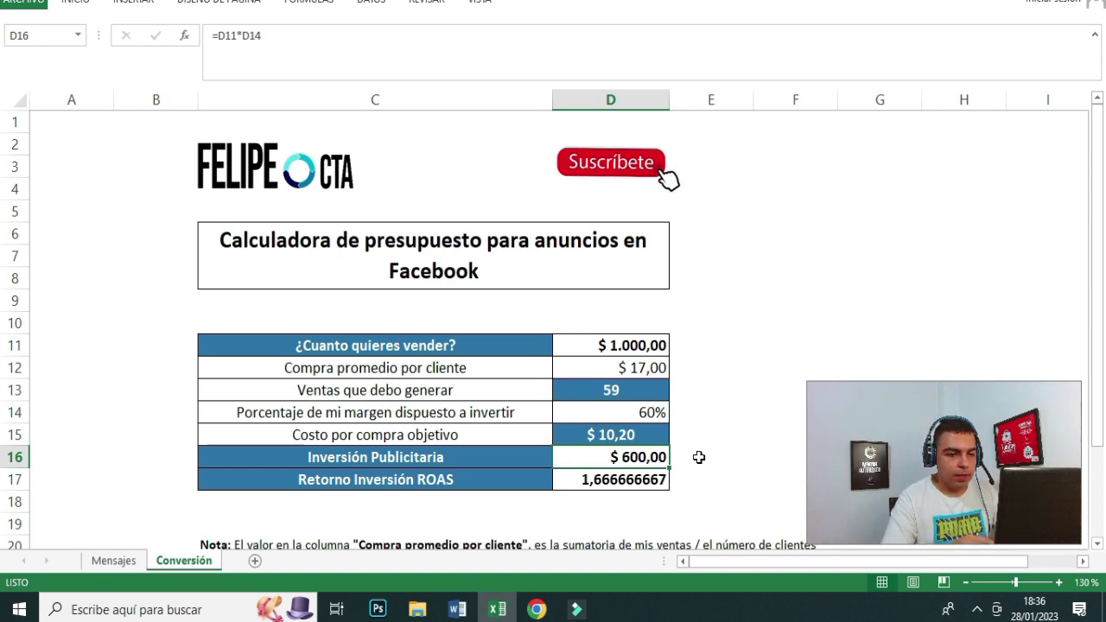
{"action": "left_click", "coordinate": [696, 430]}
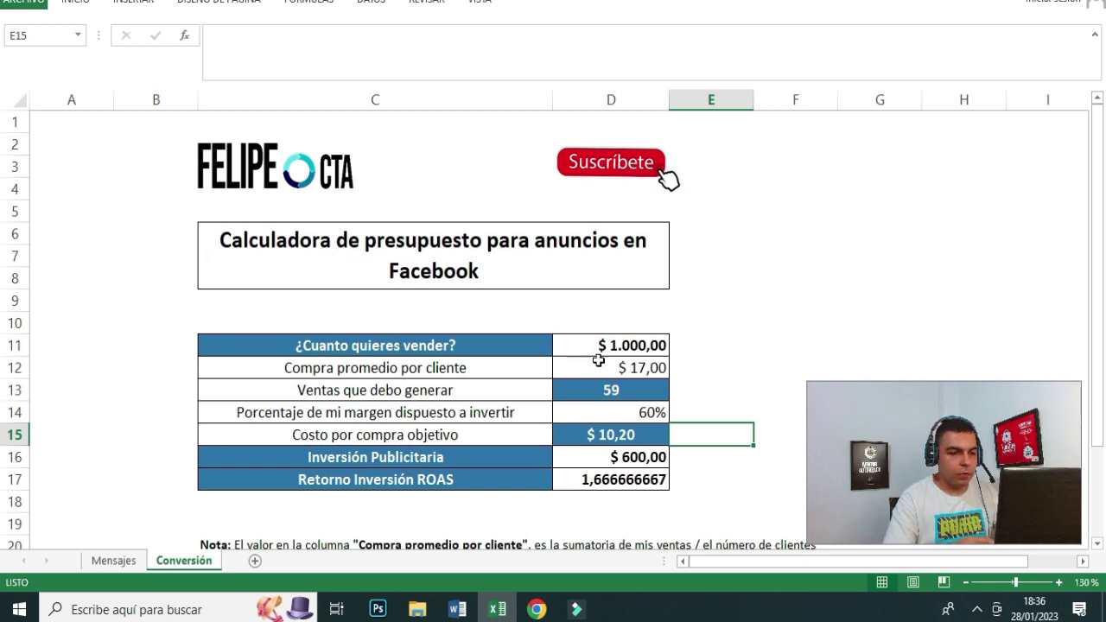
{"action": "left_click_drag", "start_coordinate": [597, 350], "coordinate": [610, 484]}
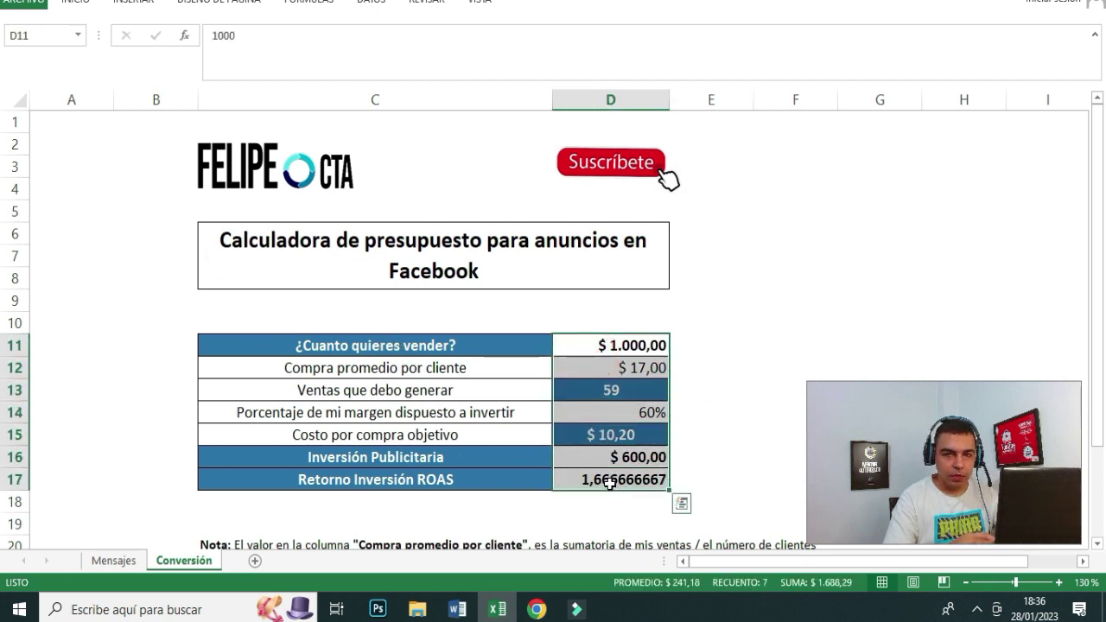
{"action": "left_click", "coordinate": [501, 452]}
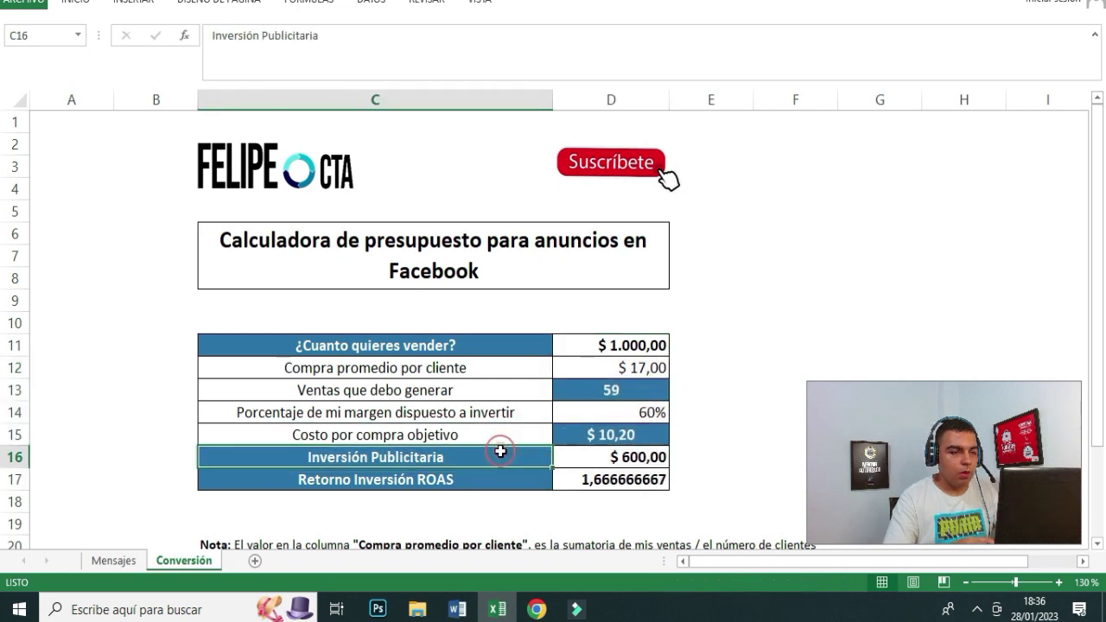
{"action": "left_click", "coordinate": [617, 457]}
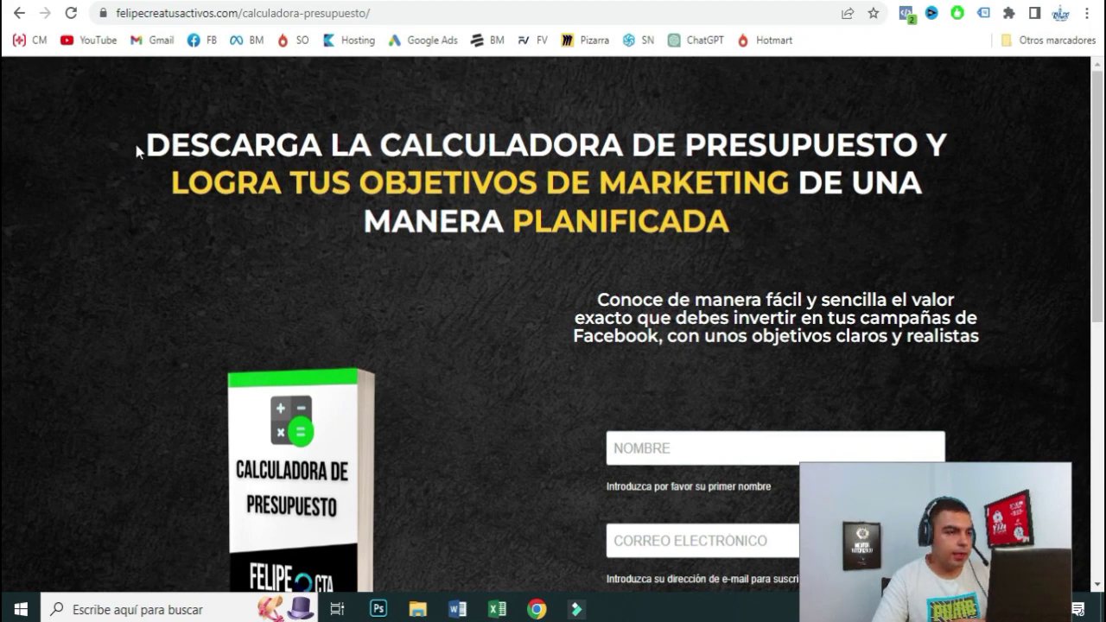
In the Chrome browser, review the budget calculator download page, including its headline, name and e-mail fields, and download option.
{"action": "left_click_drag", "start_coordinate": [137, 153], "coordinate": [733, 227]}
{"action": "left_click", "coordinate": [979, 203]}
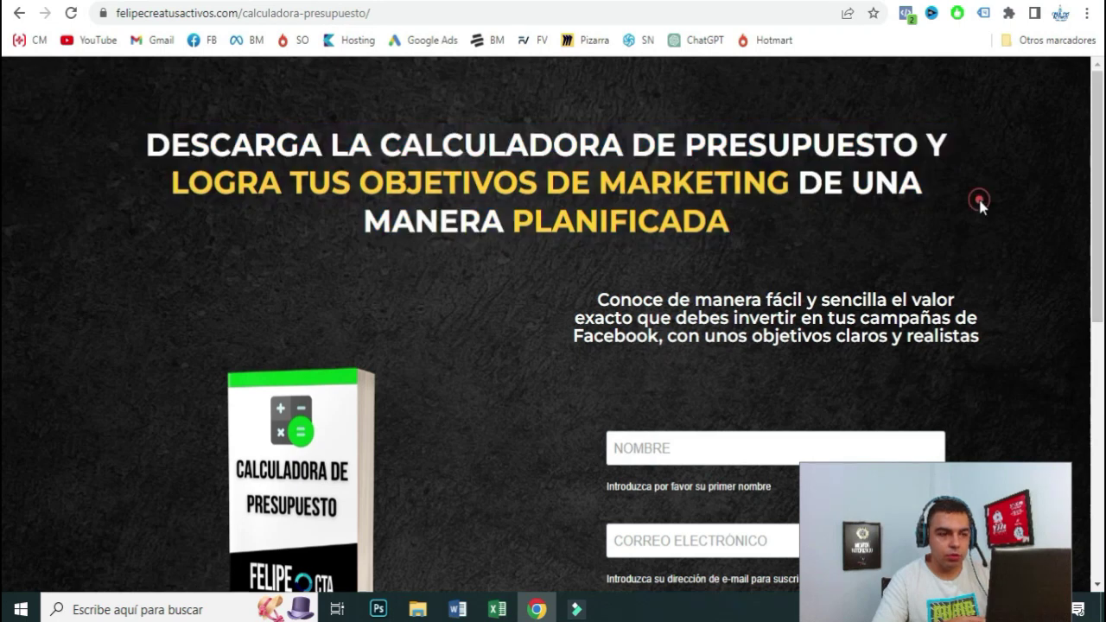
{"action": "scroll", "coordinate": [5, 224], "scroll_direction": "down", "scroll_amount": 3}
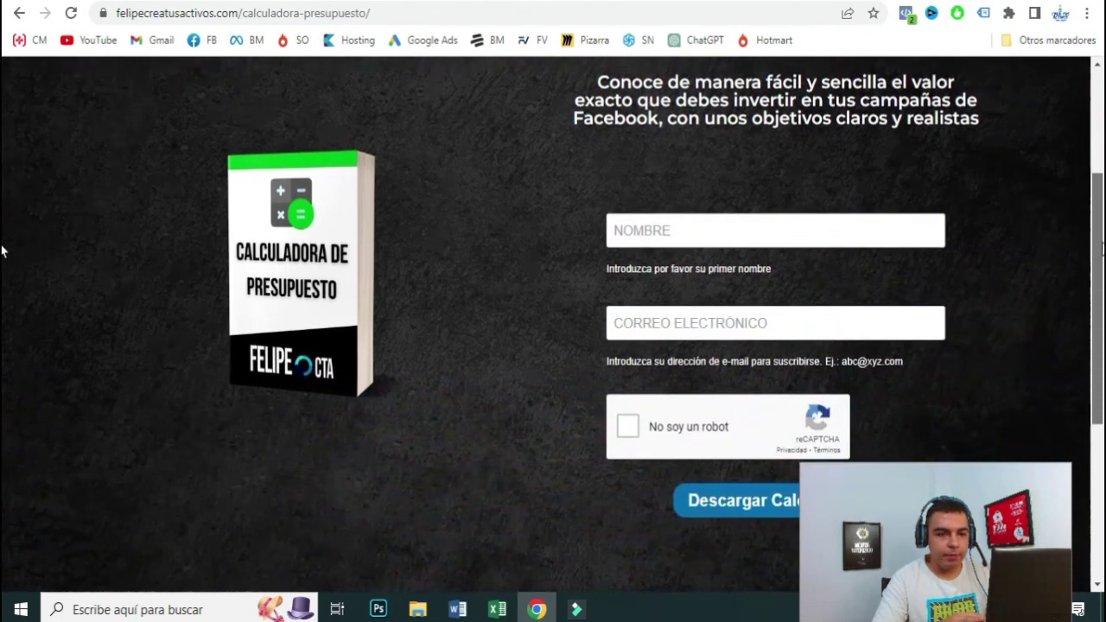
{"action": "left_click", "coordinate": [616, 193]}
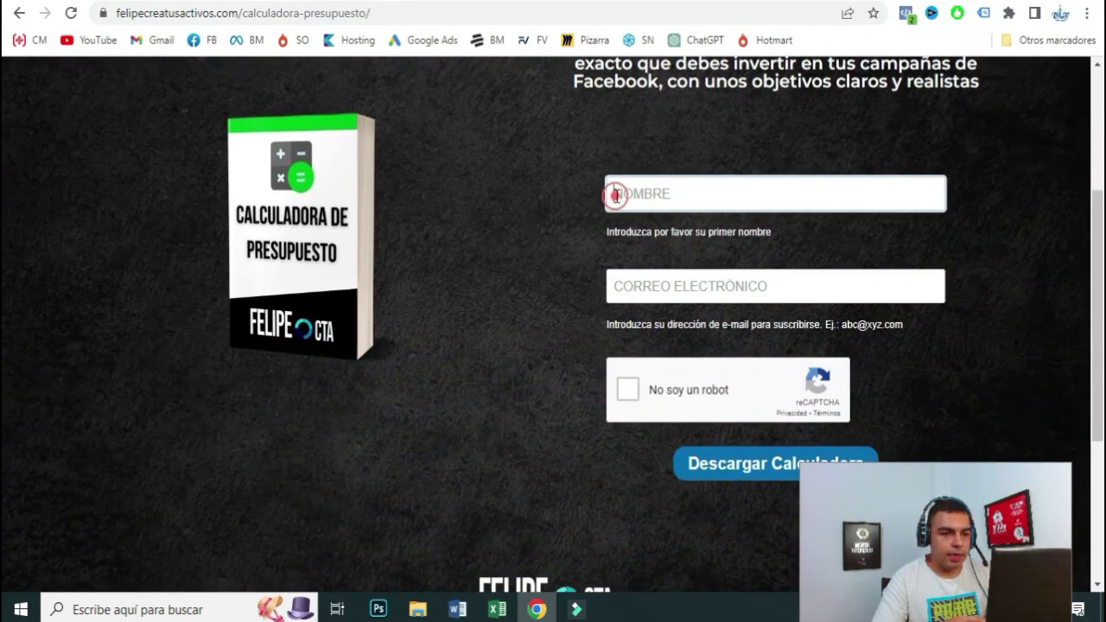
{"action": "left_click", "coordinate": [639, 285]}
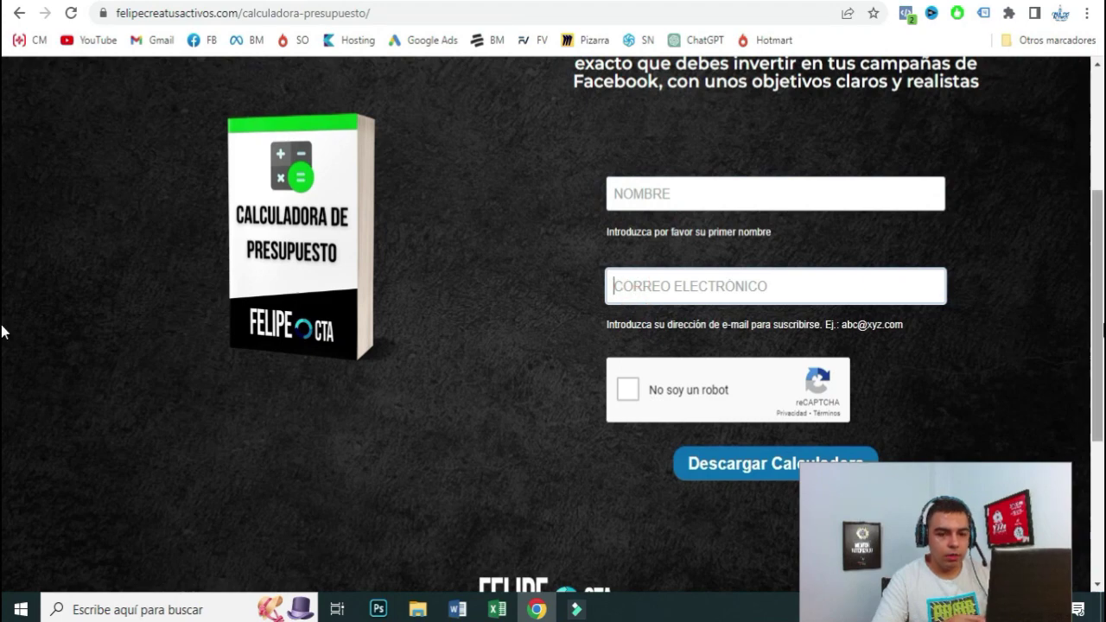
{"action": "scroll", "coordinate": [4, 328], "scroll_direction": "down", "scroll_amount": 2}
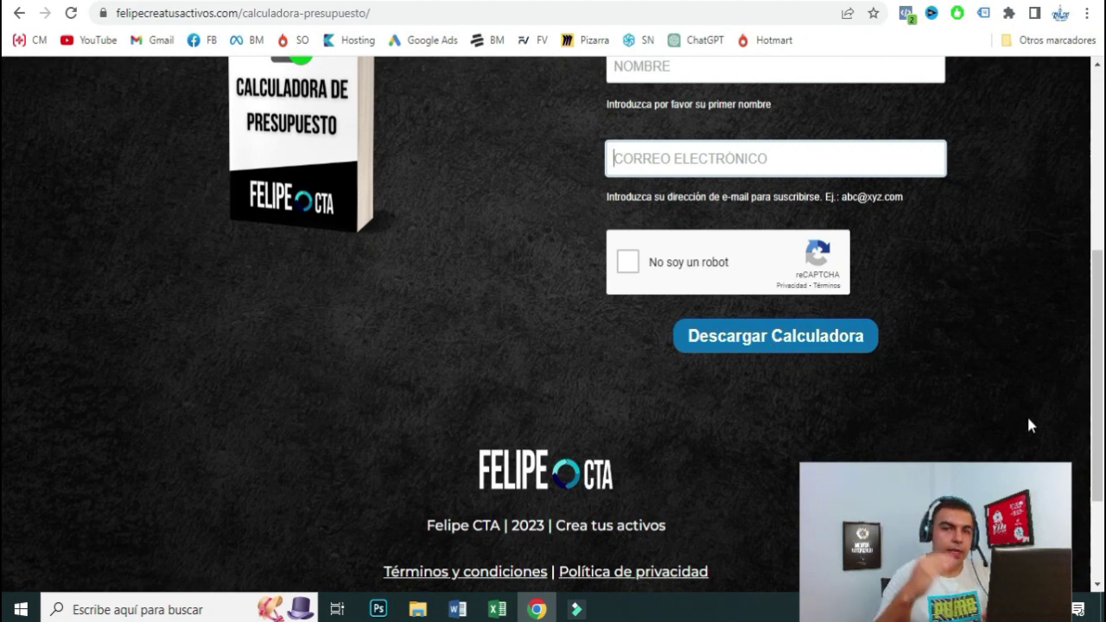
{"action": "left_click_drag", "start_coordinate": [1100, 364], "coordinate": [1101, 261]}
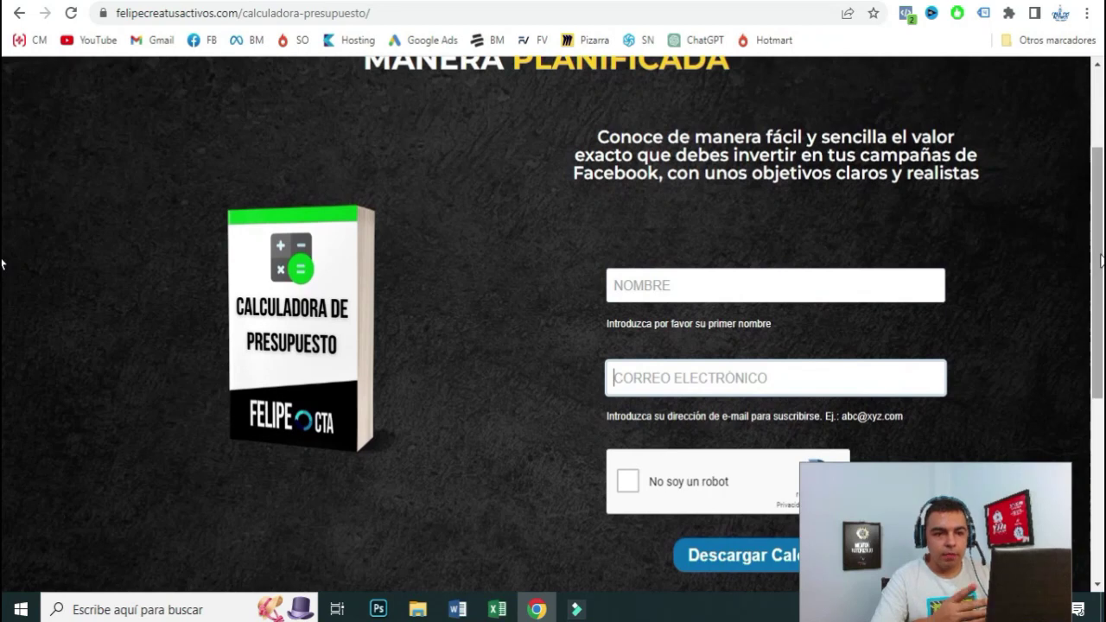